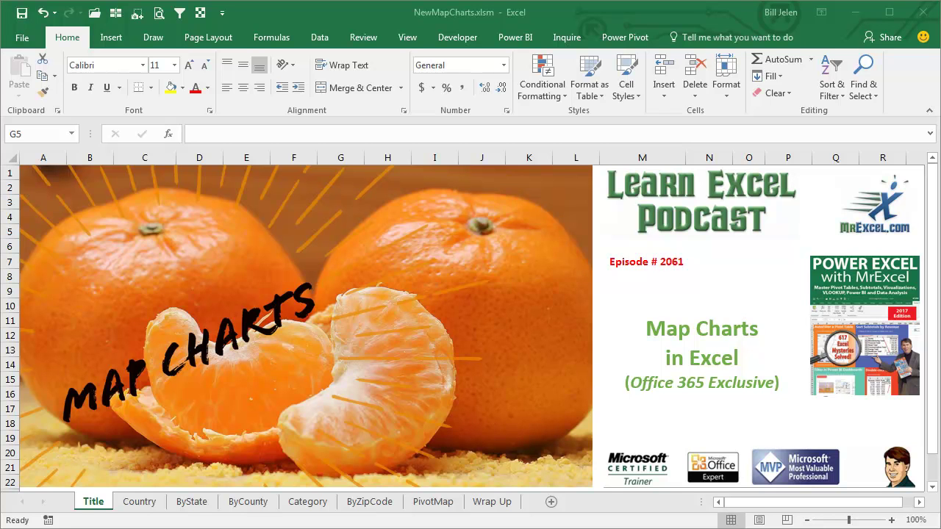
- Switch to the Country sheet holding the country orange production table
{"action": "left_click", "coordinate": [139, 502]}
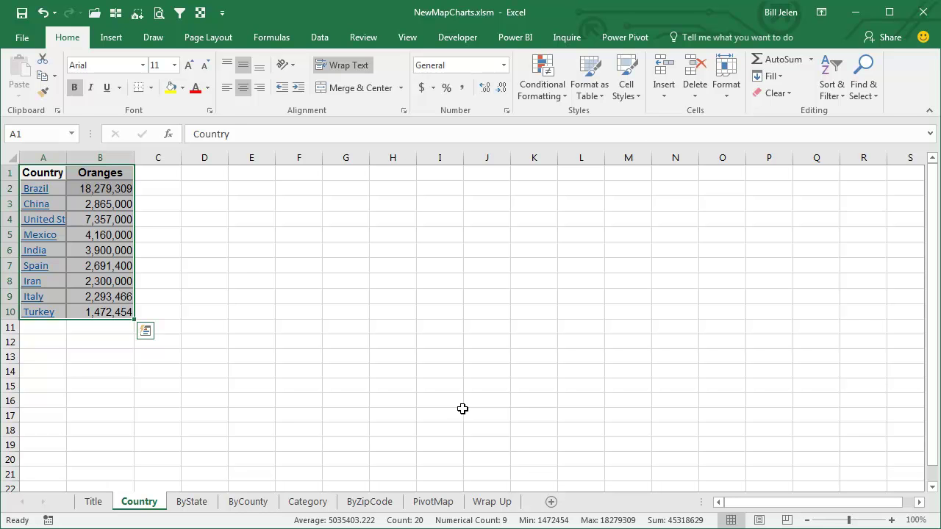
- Browse the map chart types under Insert > Maps
{"action": "left_click", "coordinate": [111, 37]}
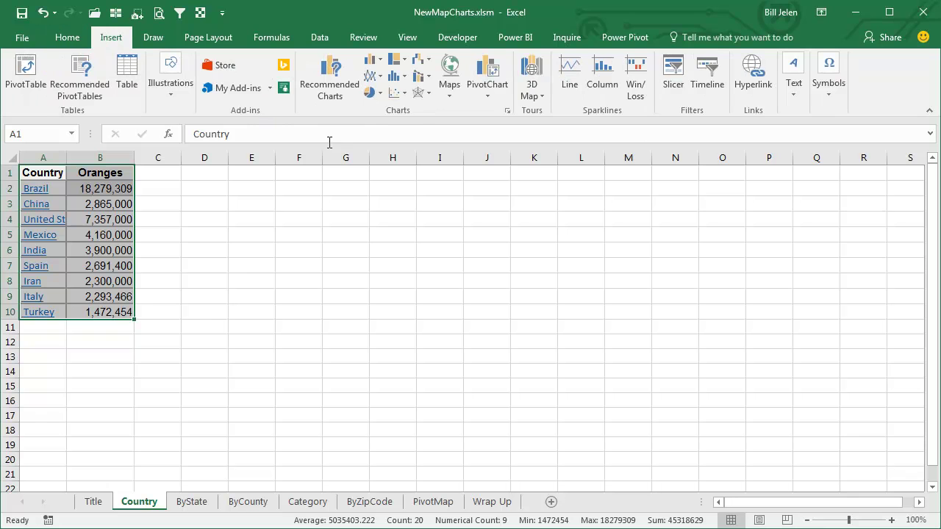
{"action": "left_click", "coordinate": [454, 91]}
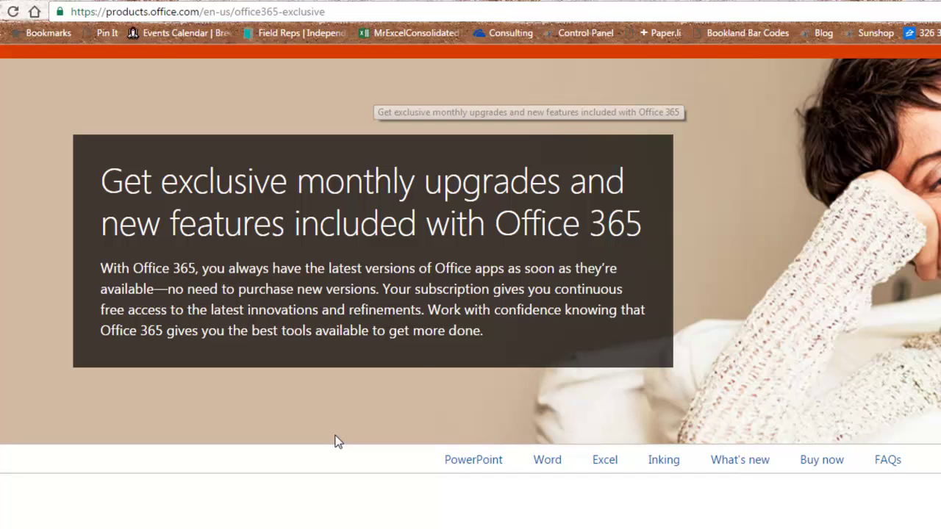
- Return from the browser to the Excel workbook with Alt+Tab
{"action": "key", "text": "alt+Tab"}
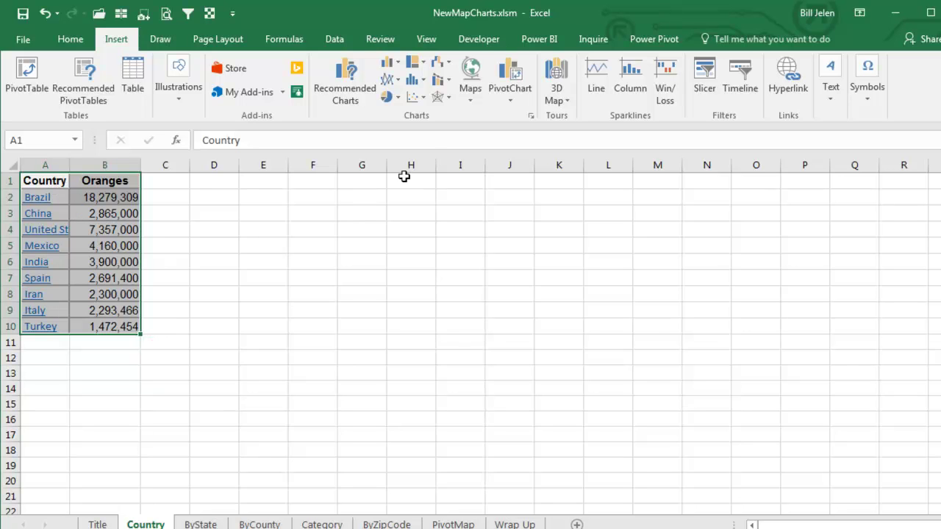
- Insert a filled world map of the Oranges data and place it beside the table
{"action": "left_click", "coordinate": [472, 89]}
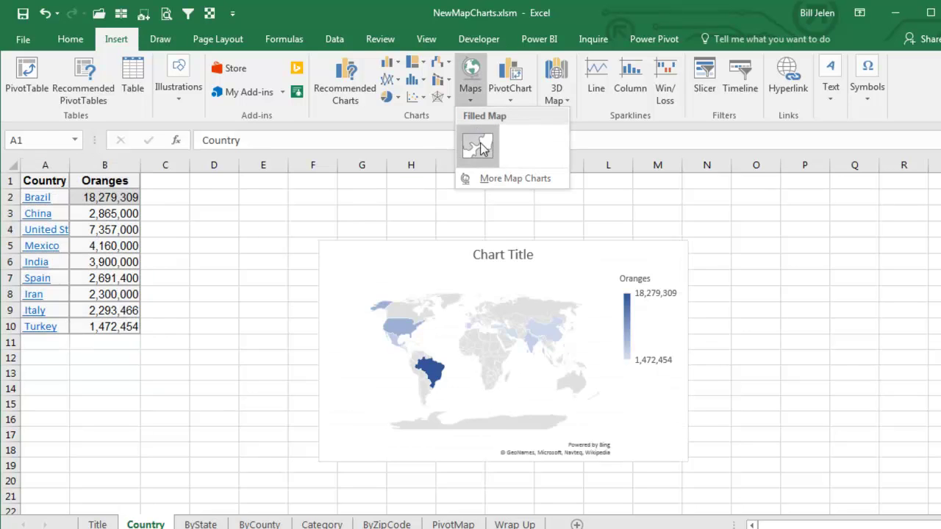
{"action": "left_click", "coordinate": [478, 144]}
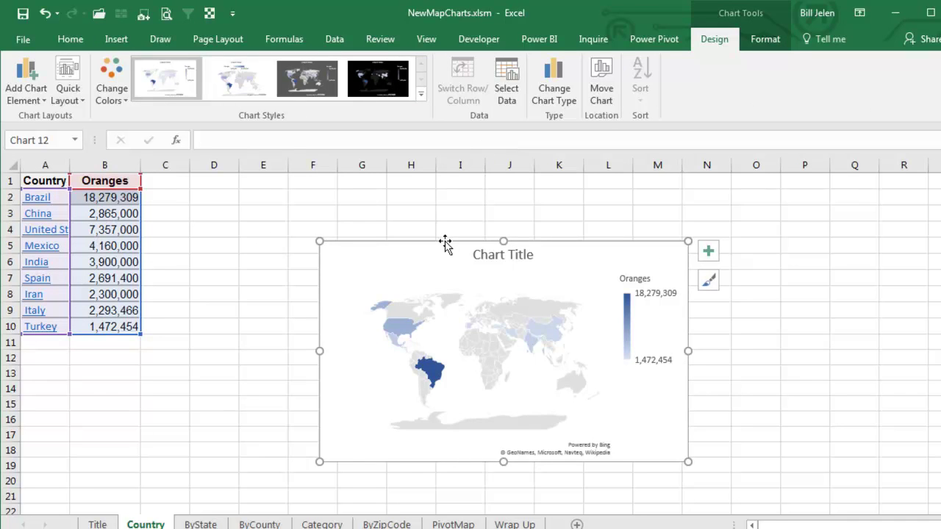
{"action": "left_click_drag", "start_coordinate": [443, 242], "coordinate": [304, 202]}
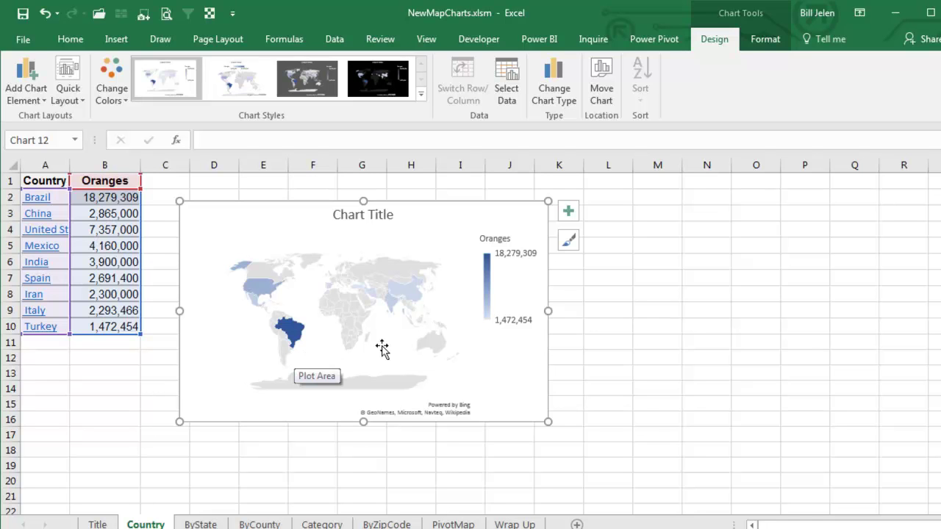
- Apply the orange colorful palette from Chart Styles so countries shade in orange tones
{"action": "left_click", "coordinate": [573, 245]}
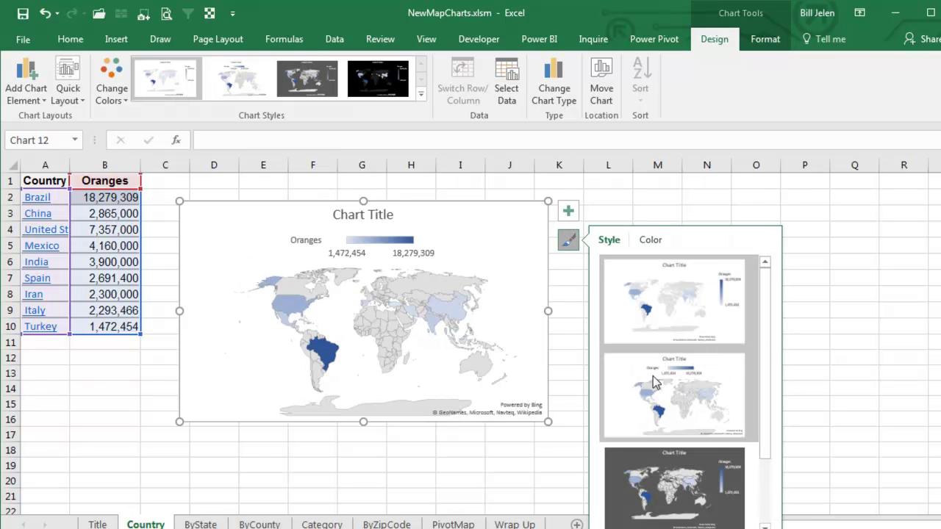
{"action": "scroll", "coordinate": [661, 472], "scroll_direction": "down", "scroll_amount": 2}
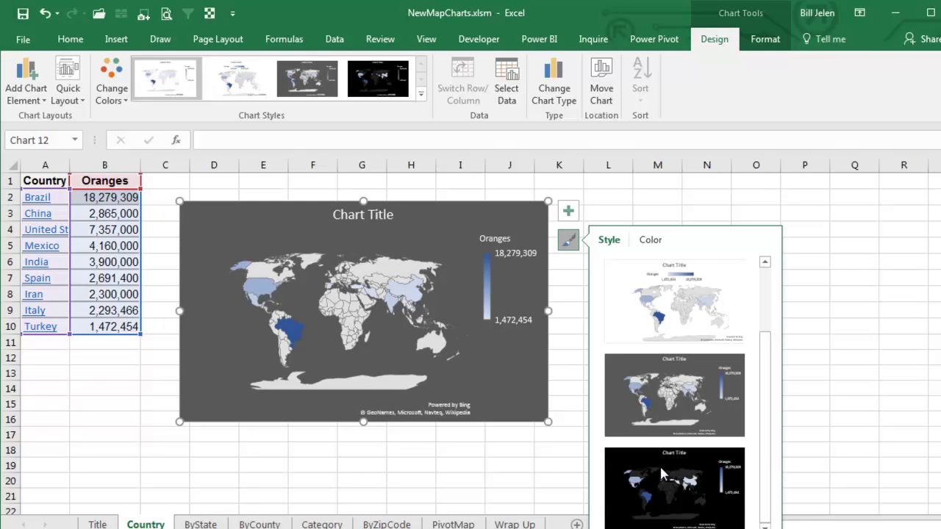
{"action": "left_click", "coordinate": [650, 241]}
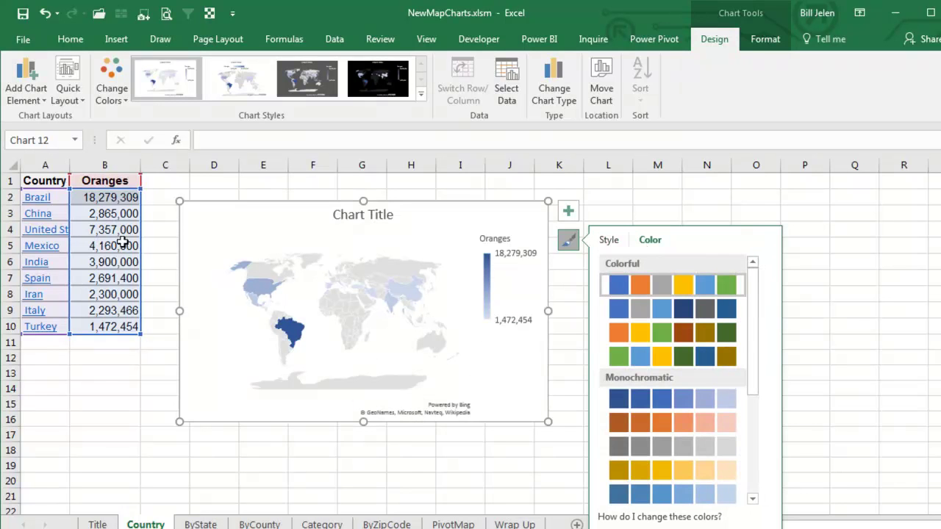
{"action": "left_click", "coordinate": [619, 333]}
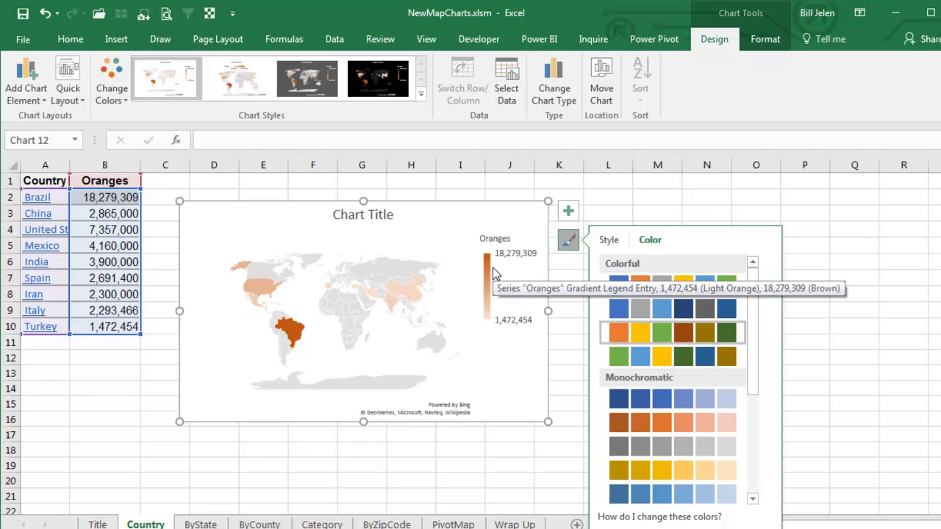
- Select the Oranges series and open its Format Data Series pane
{"action": "left_click", "coordinate": [763, 40]}
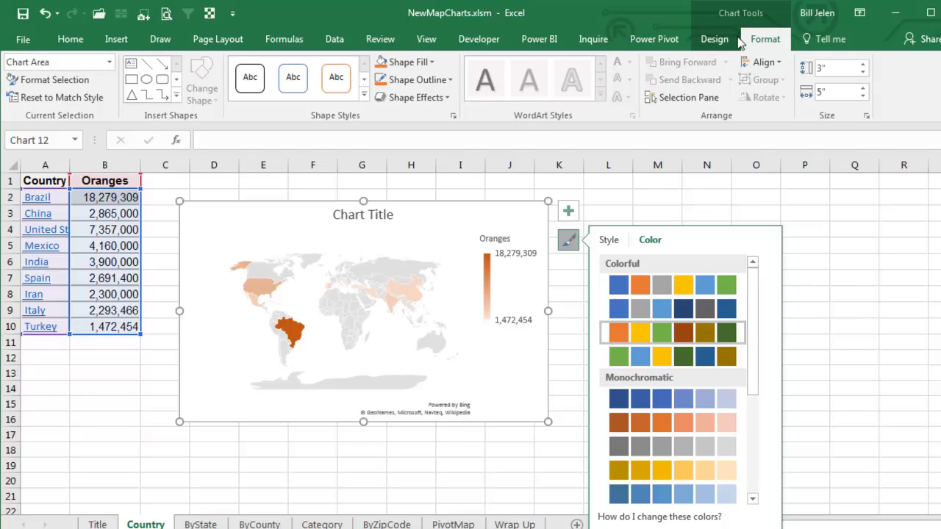
{"action": "left_click", "coordinate": [109, 62]}
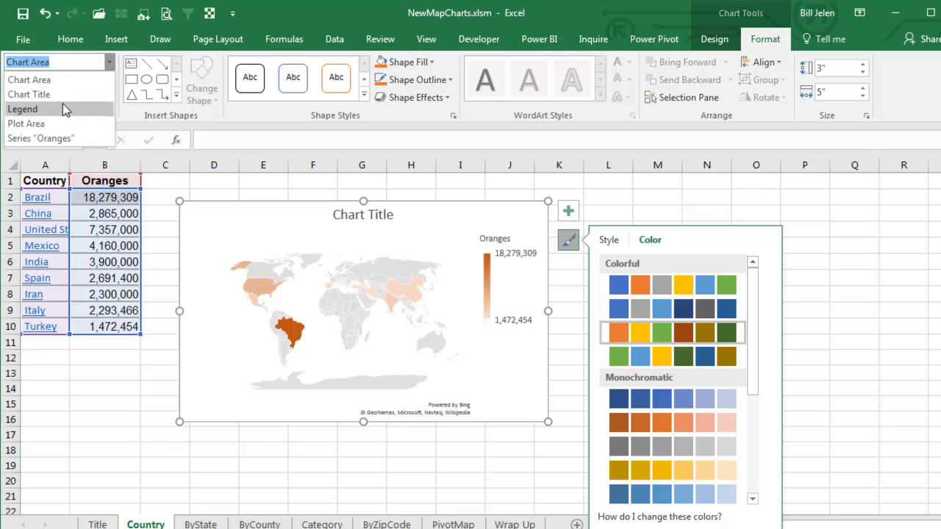
{"action": "left_click", "coordinate": [42, 138]}
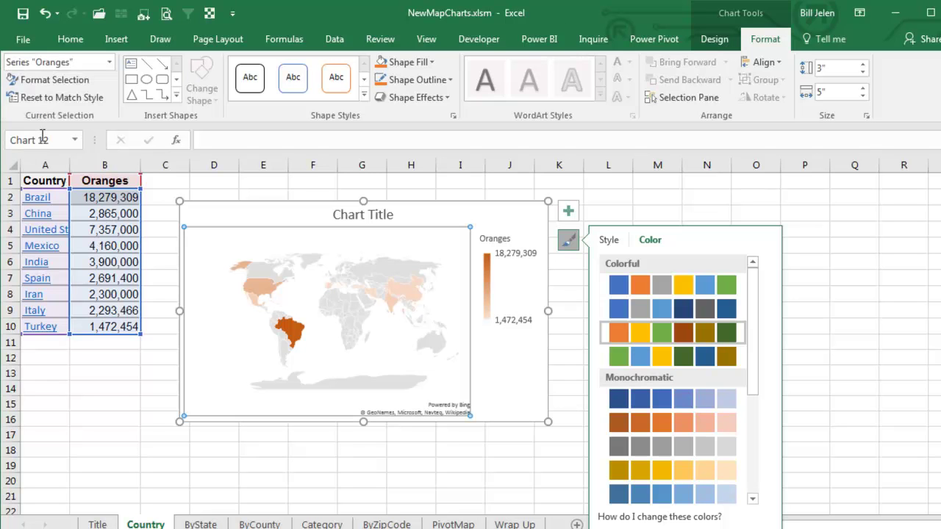
{"action": "left_click", "coordinate": [57, 82]}
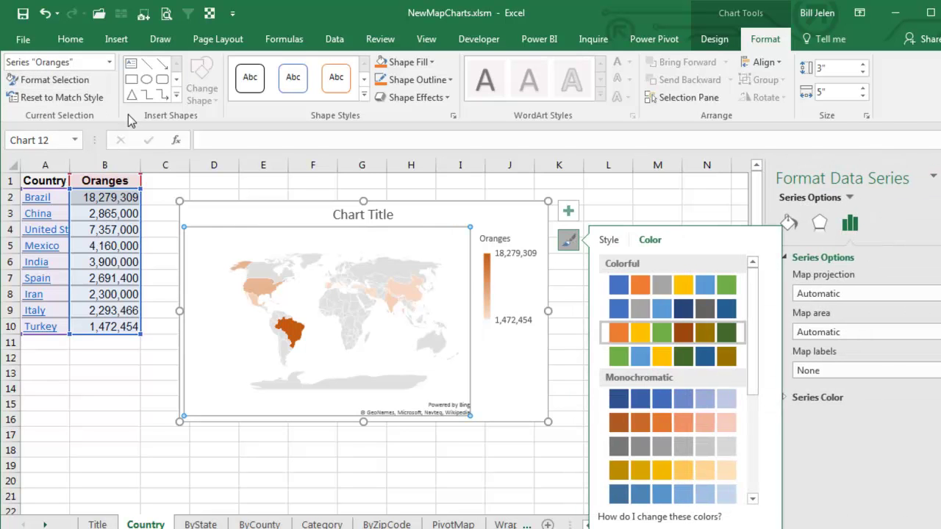
- Try Mercator and Miller projections, then settle on Robinson
{"action": "left_click", "coordinate": [919, 293]}
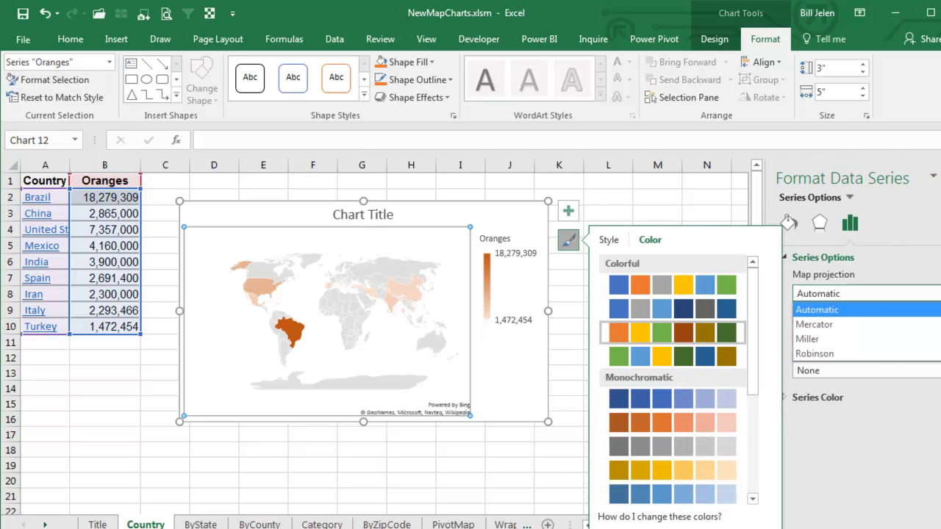
{"action": "left_click", "coordinate": [835, 326]}
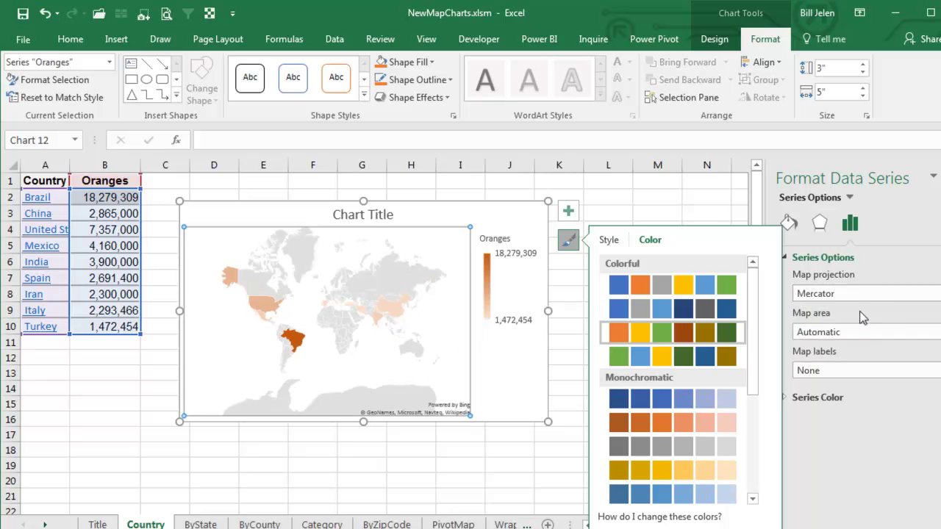
{"action": "left_click", "coordinate": [883, 293]}
{"action": "left_click", "coordinate": [829, 335]}
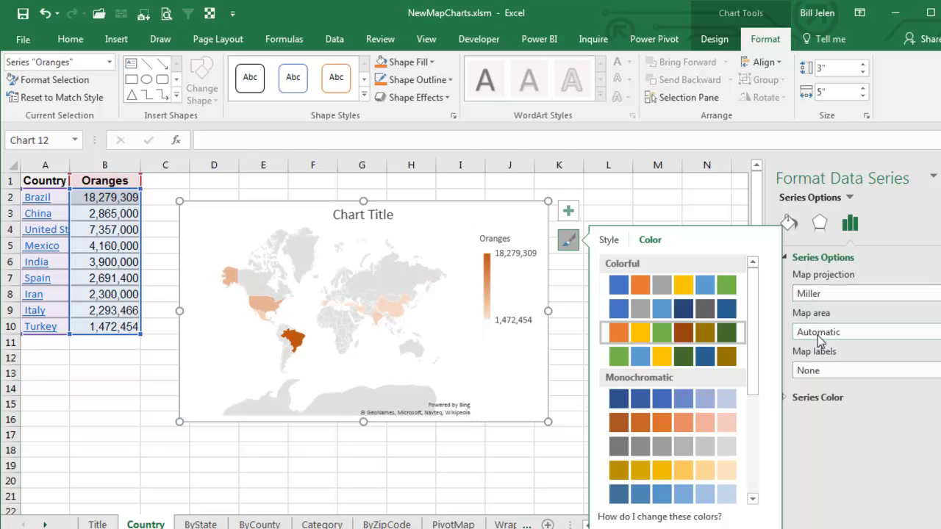
{"action": "left_click", "coordinate": [850, 288]}
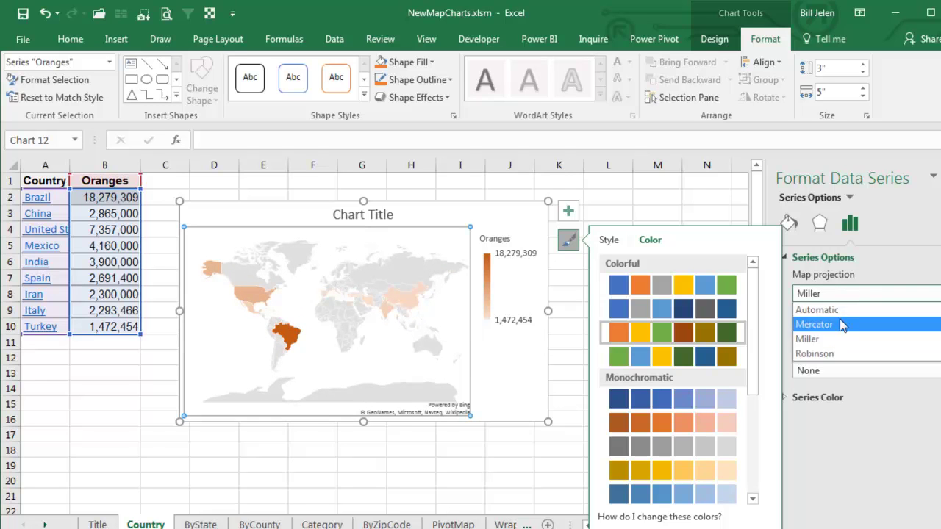
{"action": "left_click", "coordinate": [823, 355]}
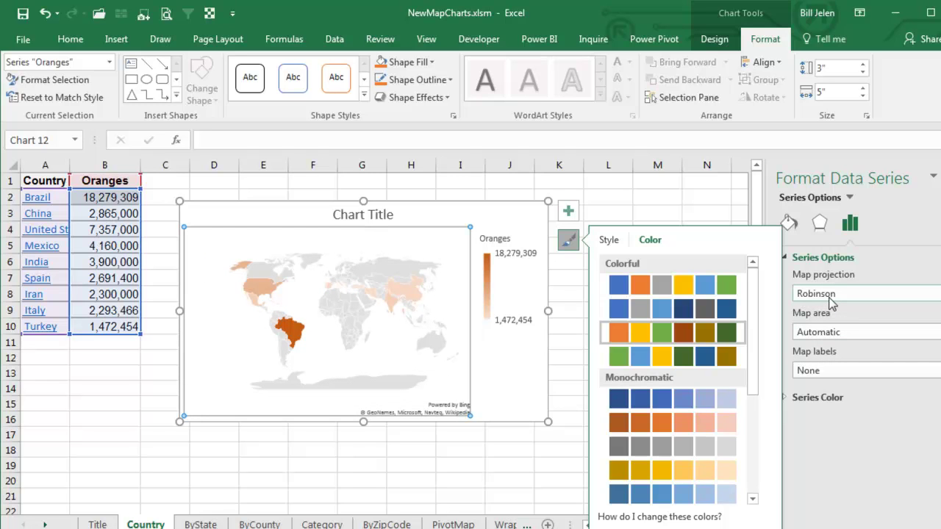
- Crop the map area to only regions with data, then restore it to Automatic
{"action": "left_click", "coordinate": [866, 335]}
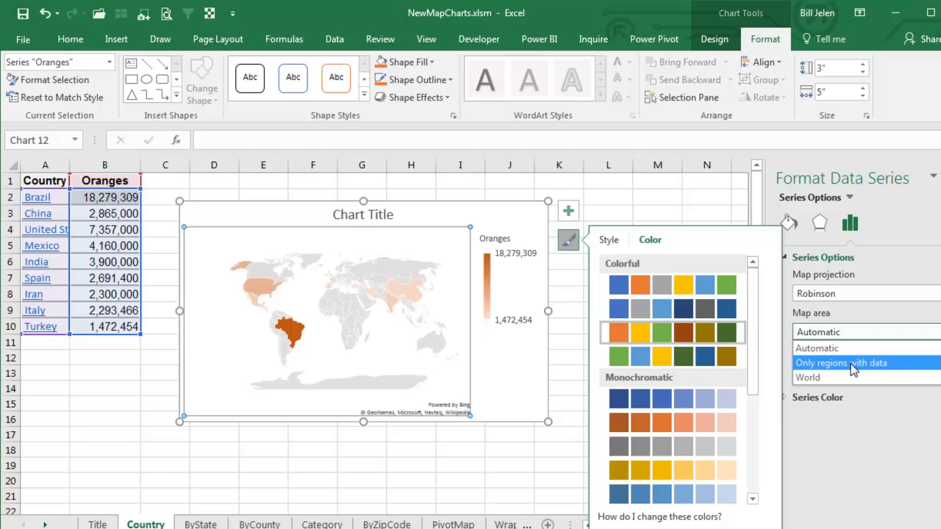
{"action": "left_click", "coordinate": [852, 362]}
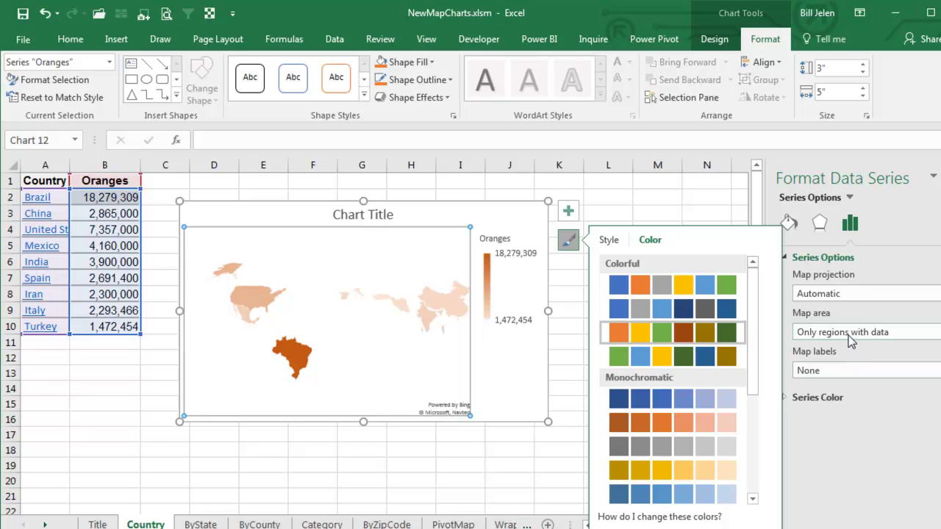
{"action": "left_click", "coordinate": [849, 333]}
{"action": "left_click", "coordinate": [845, 348]}
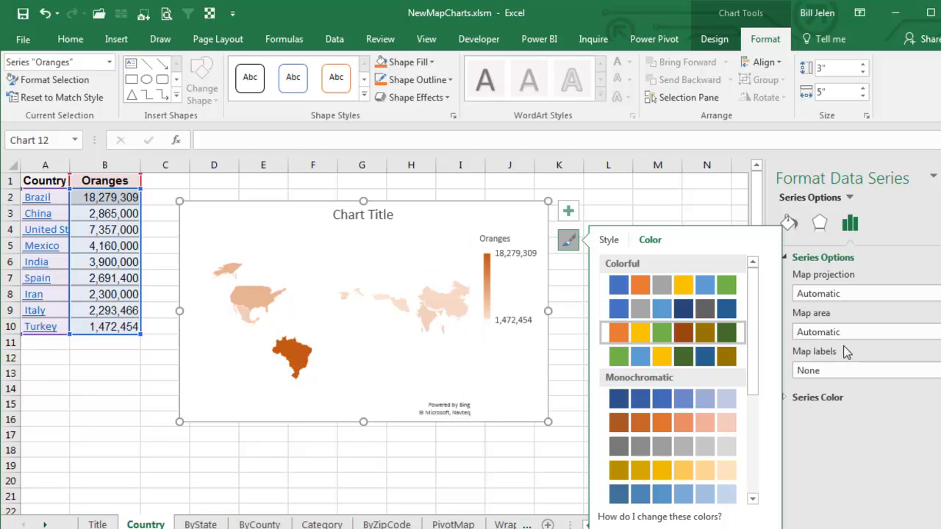
{"action": "left_click", "coordinate": [857, 370]}
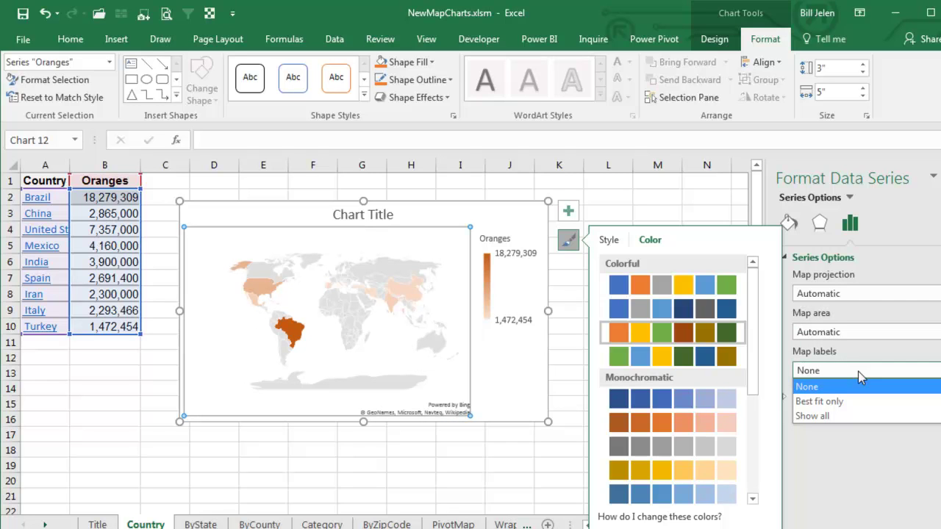
- Add data labels to the map countries and select them
{"action": "left_click", "coordinate": [573, 211]}
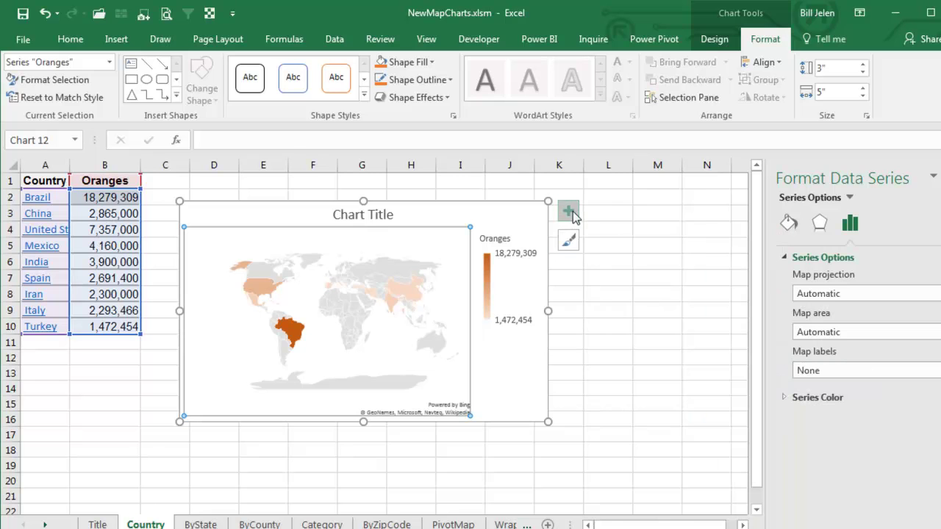
{"action": "left_click", "coordinate": [605, 240]}
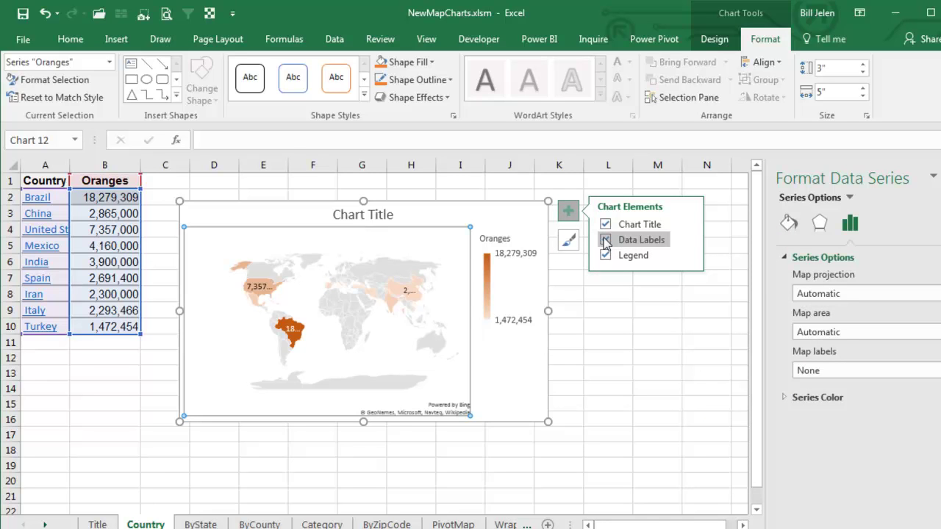
{"action": "left_click", "coordinate": [686, 239]}
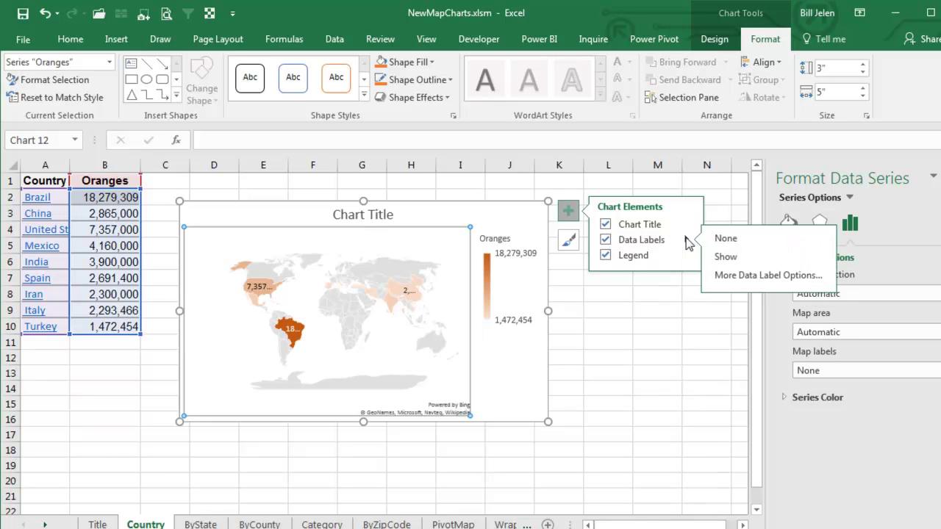
{"action": "left_click", "coordinate": [737, 275]}
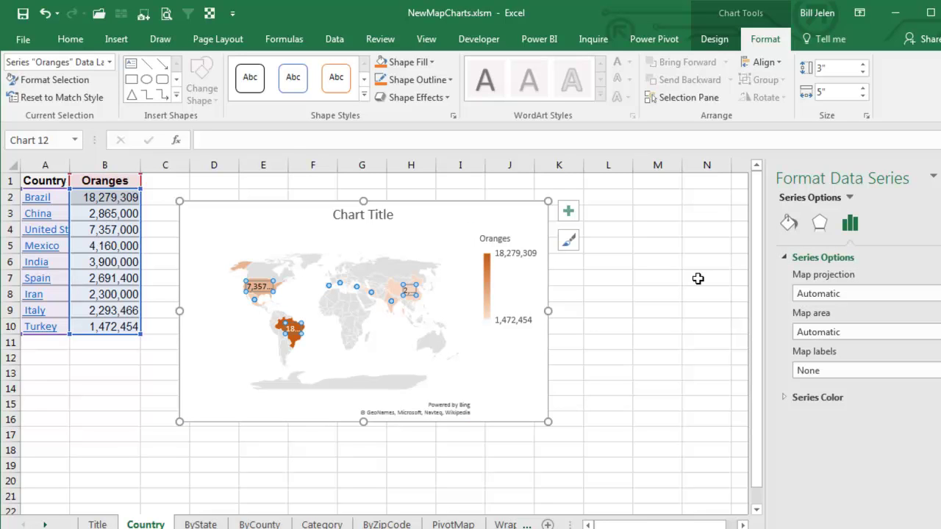
{"action": "left_click", "coordinate": [438, 232]}
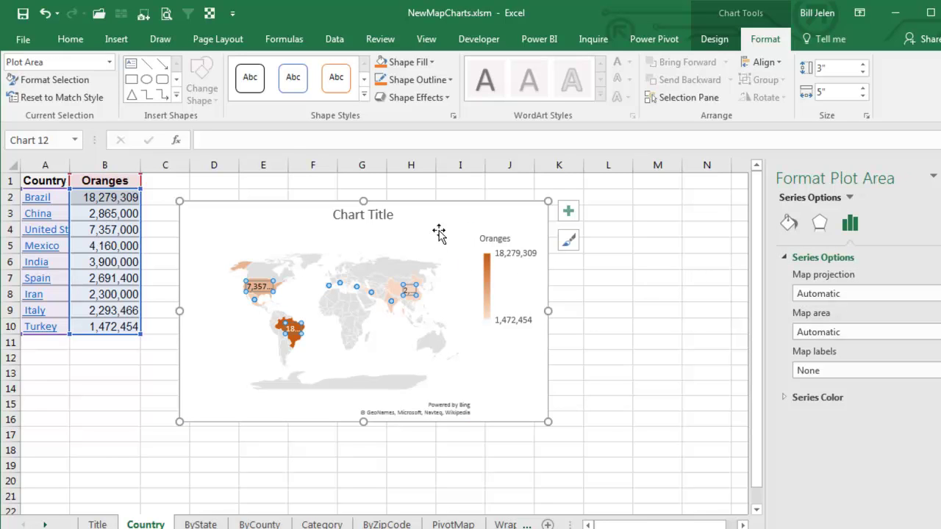
{"action": "left_click", "coordinate": [261, 287]}
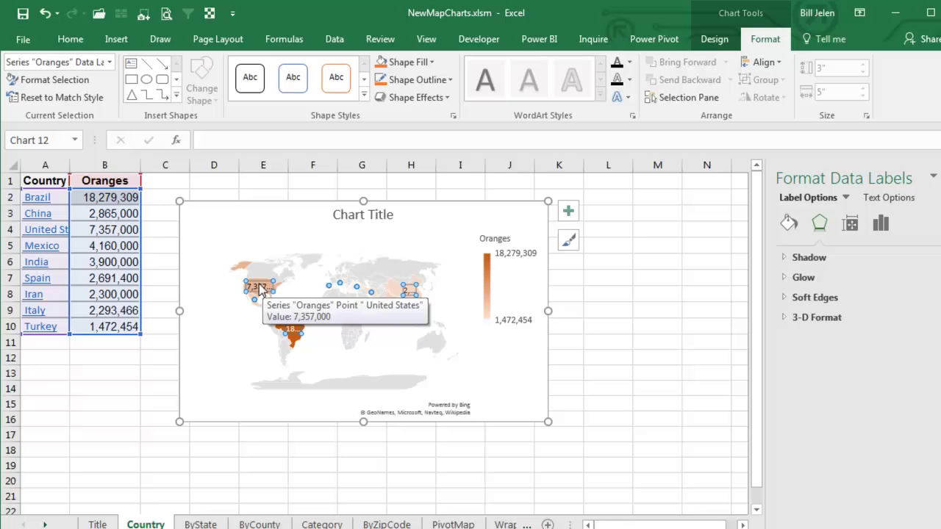
- Make the map labels show Category Name instead of Value
{"action": "left_click", "coordinate": [65, 81]}
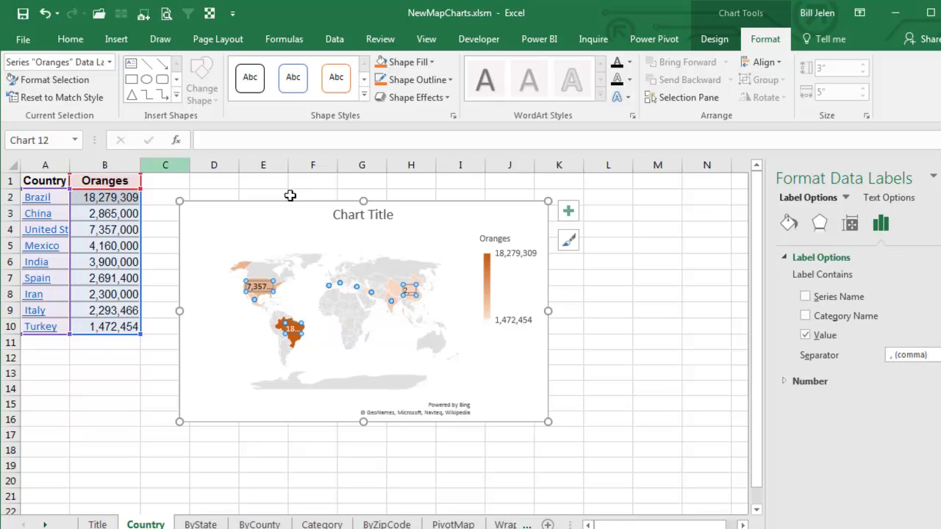
{"action": "left_click", "coordinate": [805, 316]}
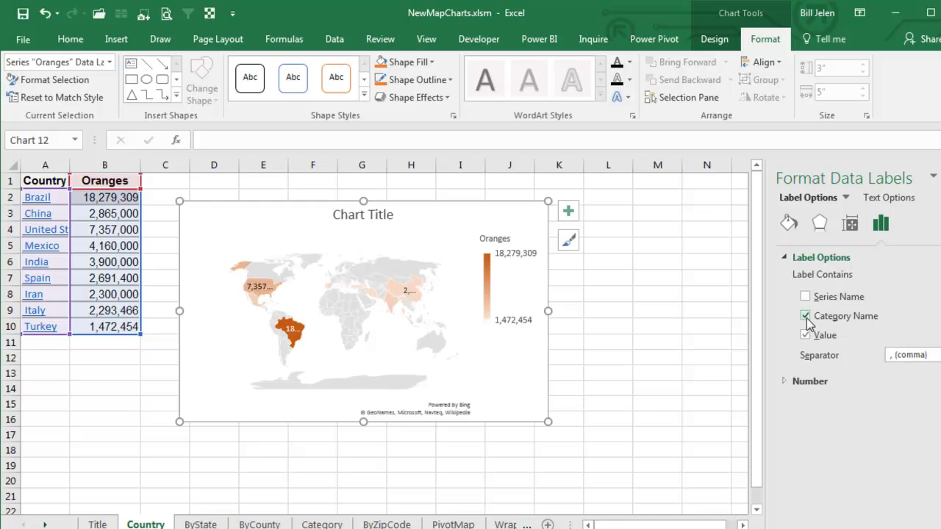
{"action": "left_click", "coordinate": [807, 336]}
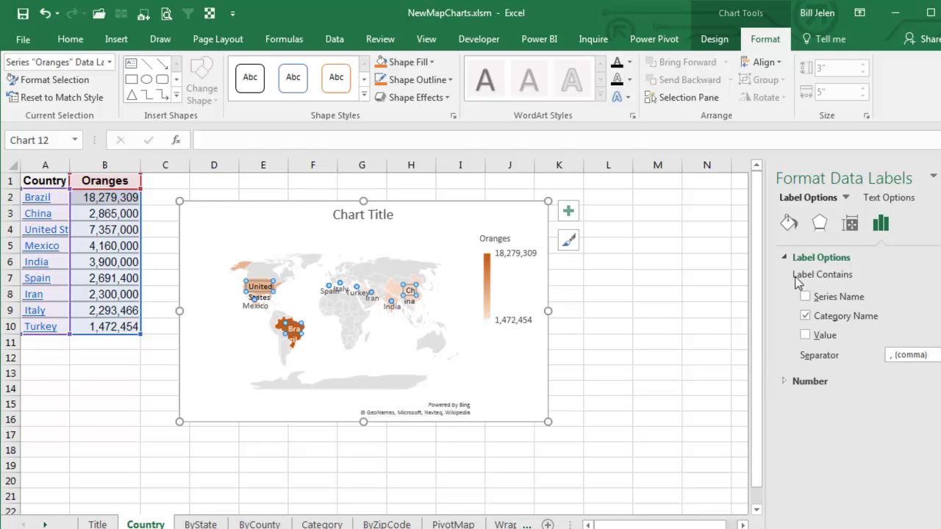
{"action": "left_click", "coordinate": [109, 62]}
{"action": "left_click", "coordinate": [55, 138]}
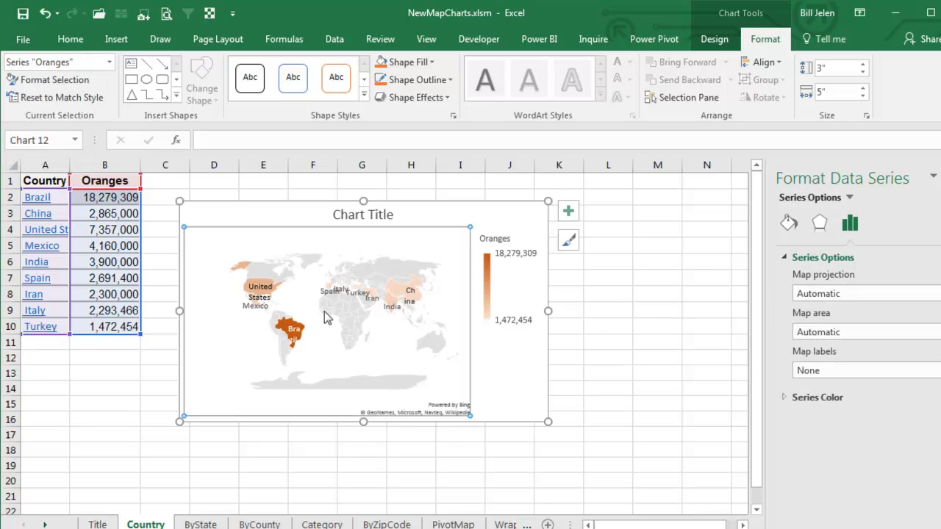
- Set map labels to Show all after trying Best fit only
{"action": "left_click", "coordinate": [837, 371]}
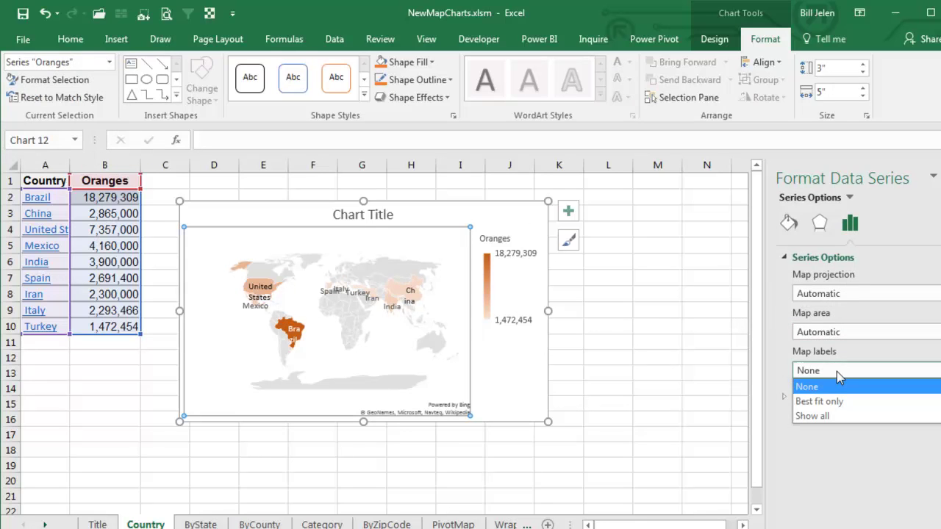
{"action": "left_click", "coordinate": [831, 401]}
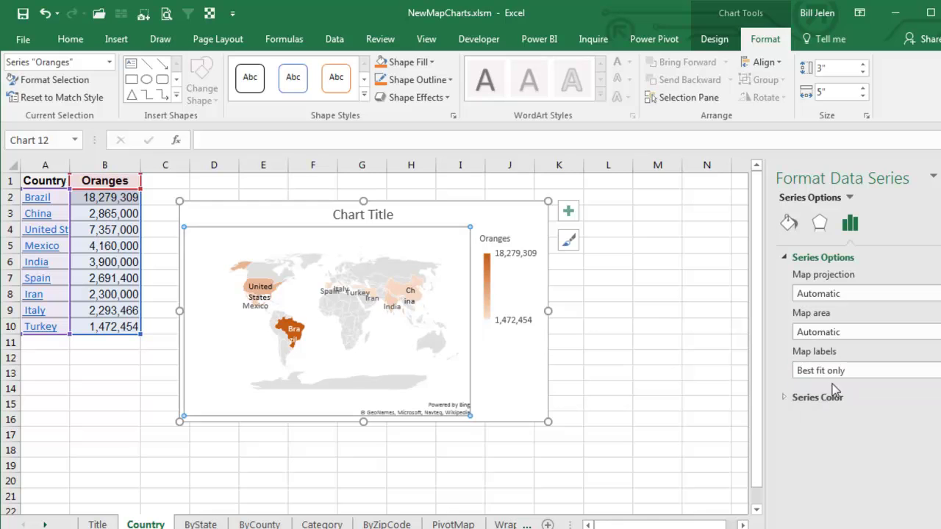
{"action": "left_click", "coordinate": [839, 371]}
{"action": "left_click", "coordinate": [825, 415]}
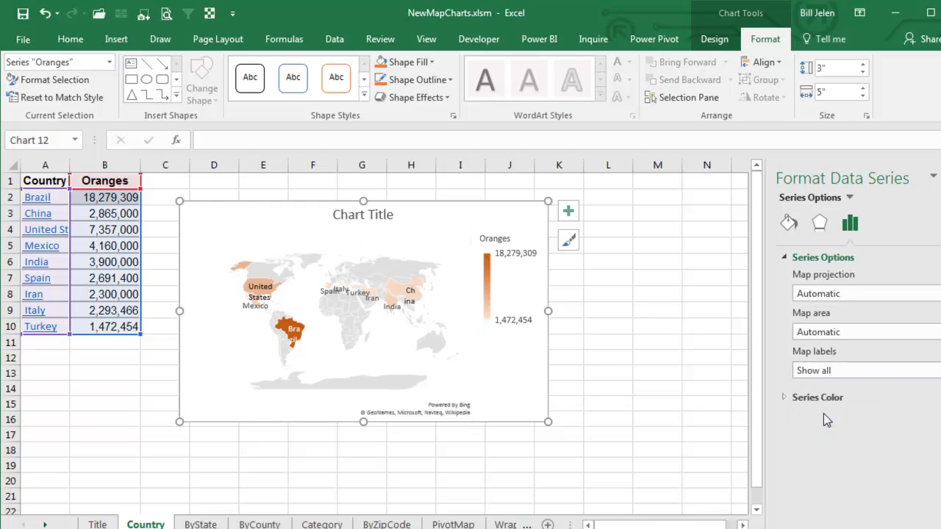
- Limit the map area to only regions with data, then go to the ByState sheet
{"action": "left_click", "coordinate": [839, 334]}
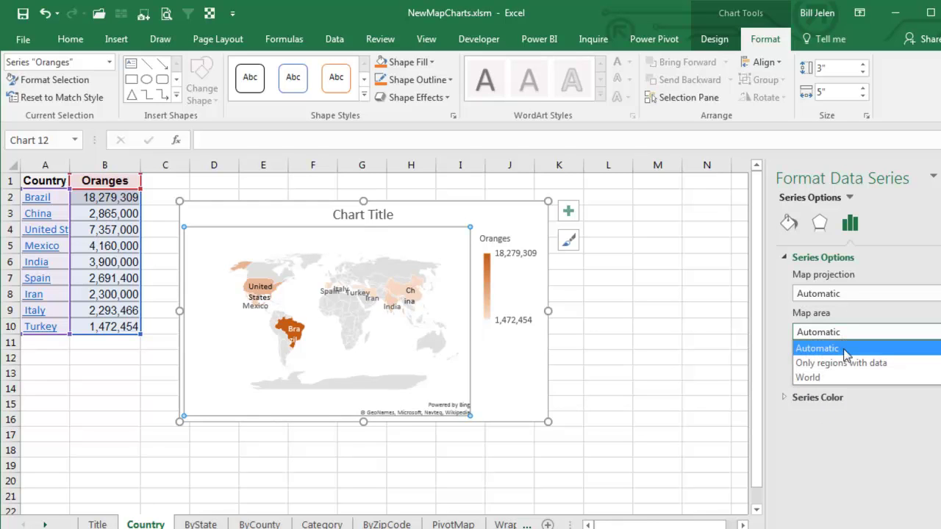
{"action": "left_click", "coordinate": [839, 348]}
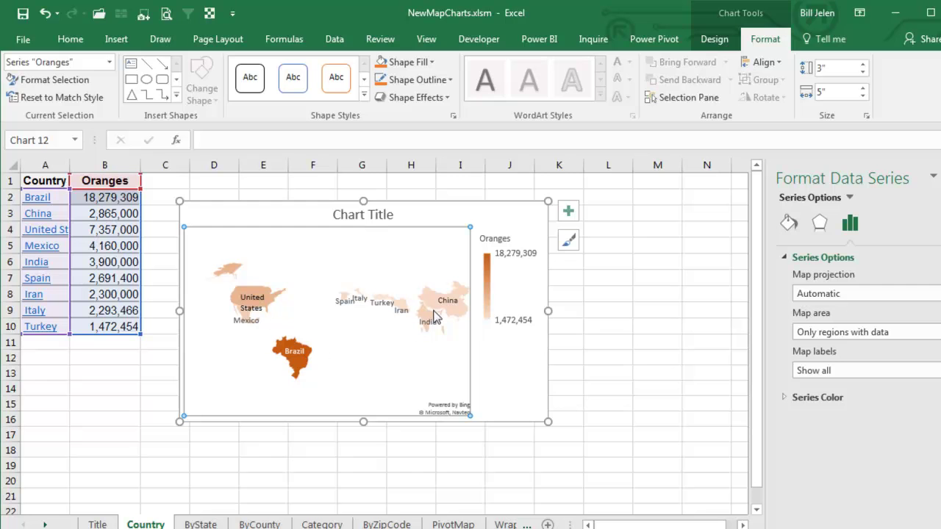
{"action": "mouse_move", "coordinate": [446, 303]}
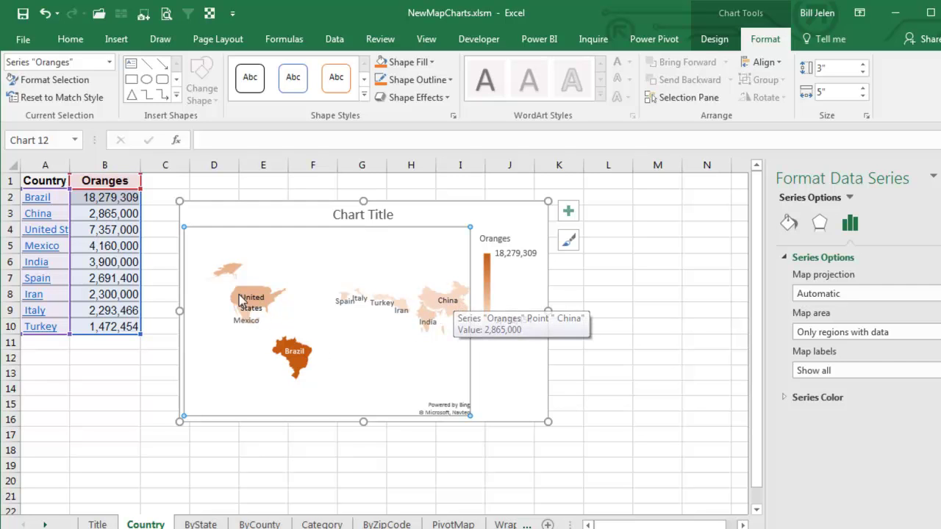
{"action": "left_click", "coordinate": [201, 523]}
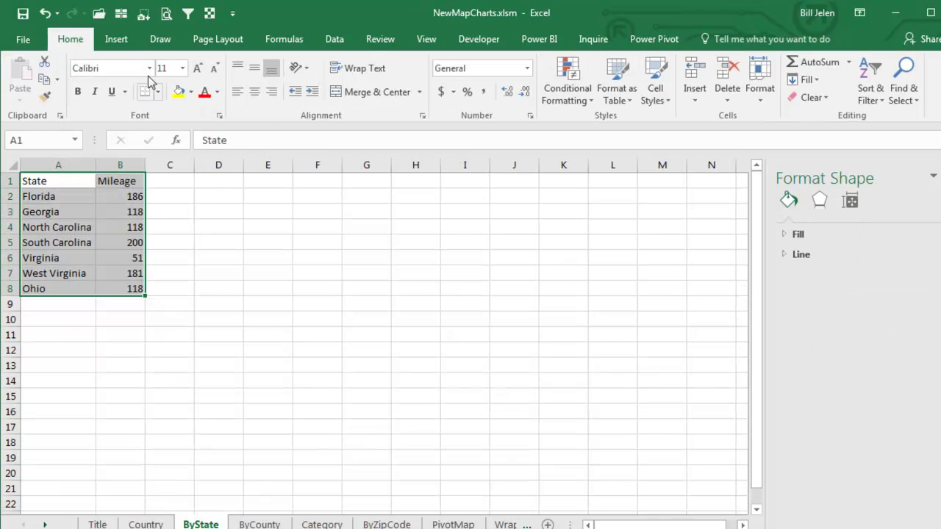
- Insert a filled US map of the State and Mileage data in A1:B8
{"action": "left_click", "coordinate": [116, 39]}
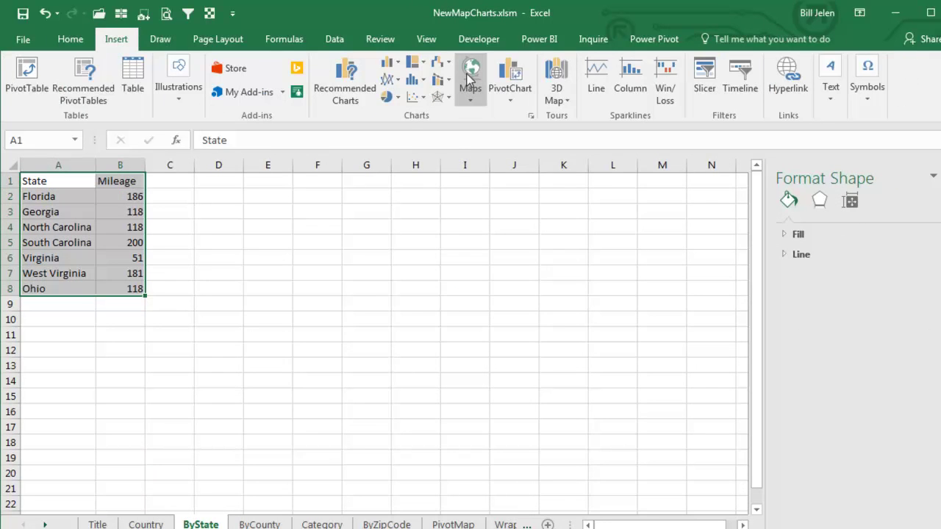
{"action": "left_click", "coordinate": [469, 77]}
{"action": "left_click", "coordinate": [478, 141]}
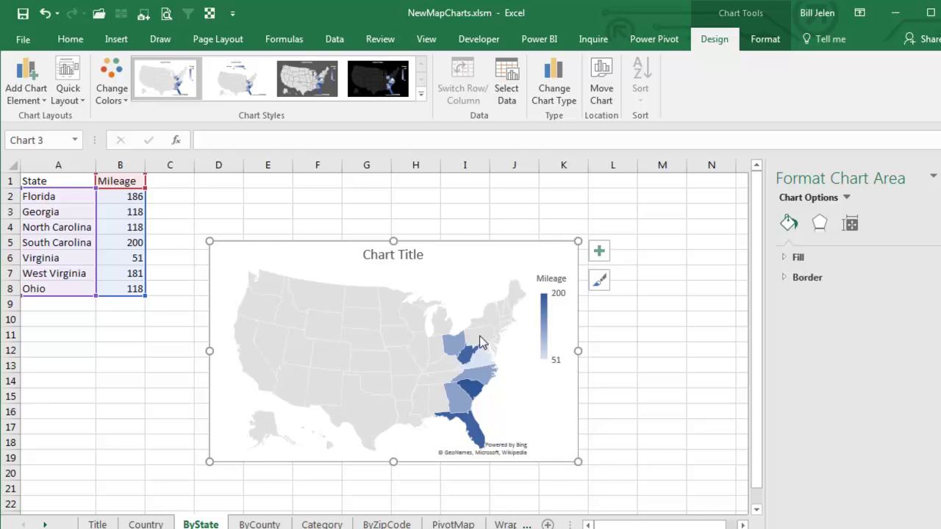
- Set the Mileage series map area to 'Only regions with data' so only the seven data states show
{"action": "left_click", "coordinate": [757, 39]}
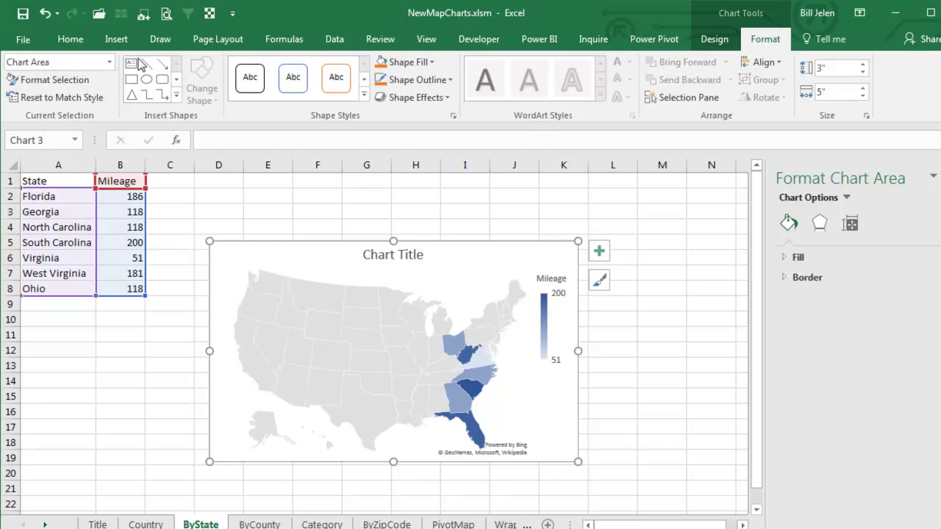
{"action": "left_click", "coordinate": [108, 61]}
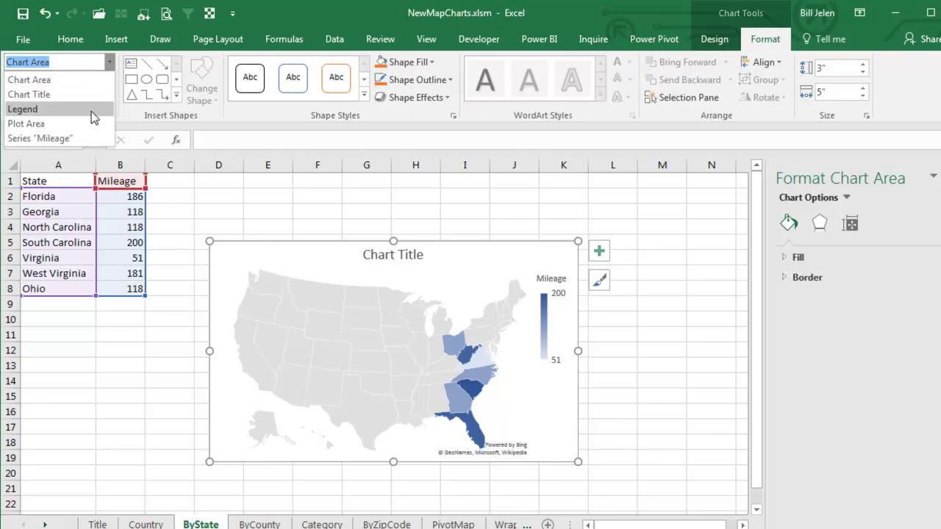
{"action": "left_click", "coordinate": [41, 138]}
{"action": "left_click", "coordinate": [45, 79]}
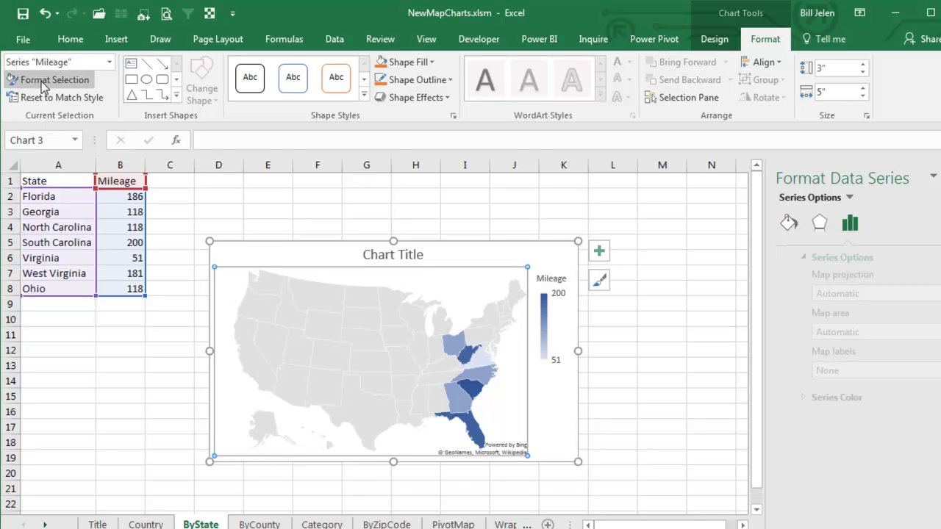
{"action": "left_click", "coordinate": [824, 332]}
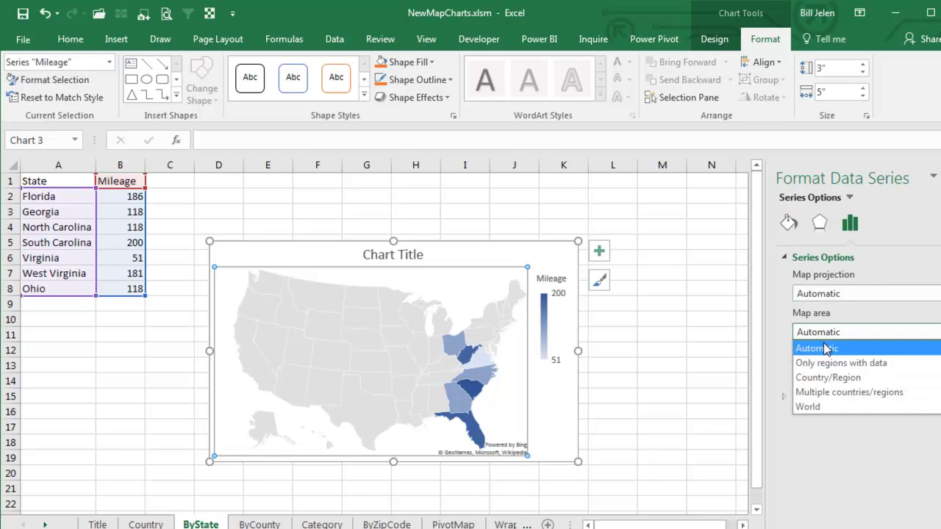
{"action": "left_click", "coordinate": [824, 359]}
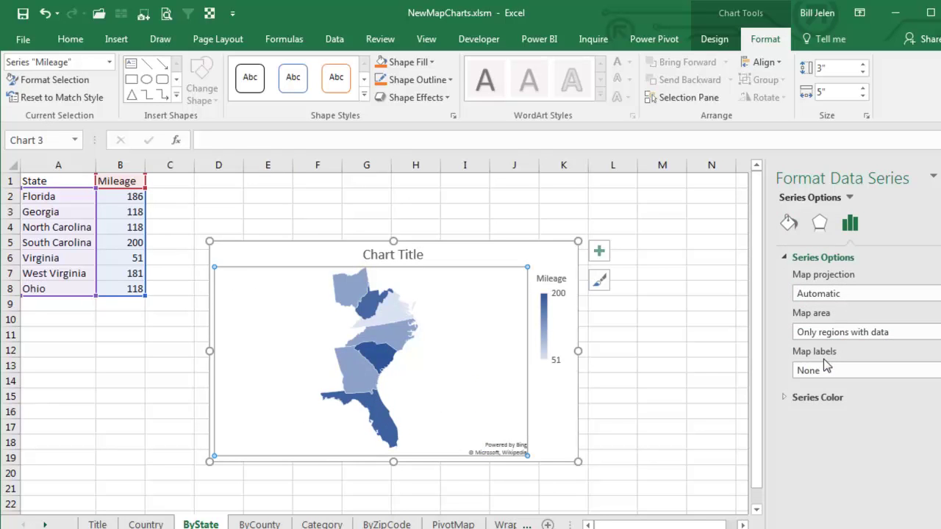
{"action": "left_click", "coordinate": [787, 397]}
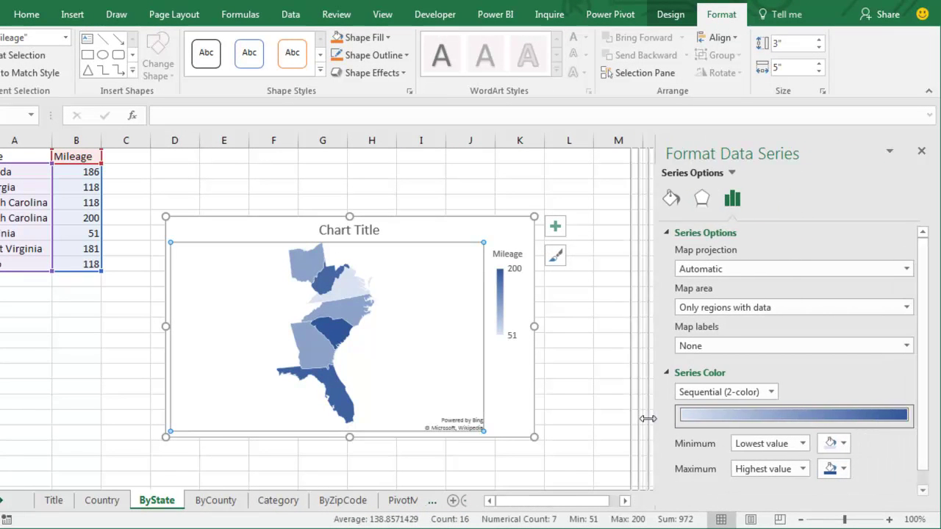
{"action": "left_click_drag", "start_coordinate": [722, 419], "coordinate": [634, 418]}
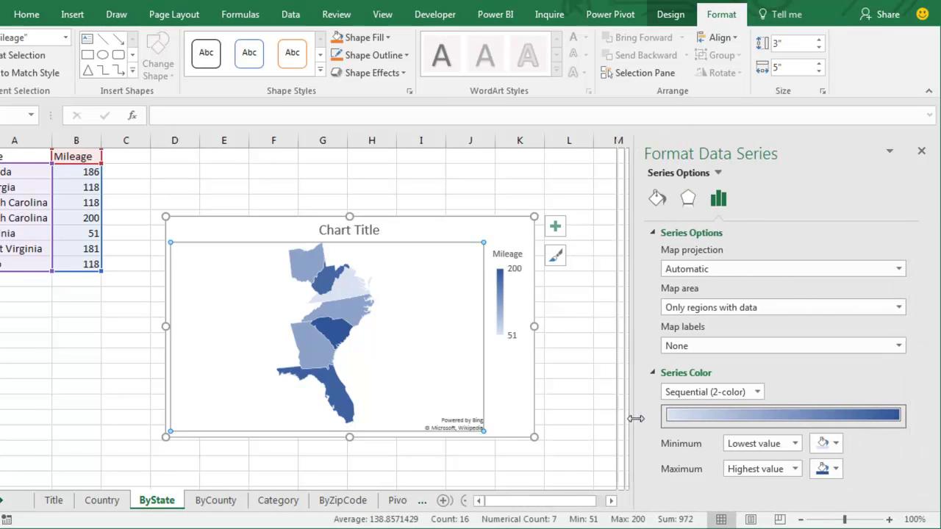
{"action": "left_click", "coordinate": [842, 469]}
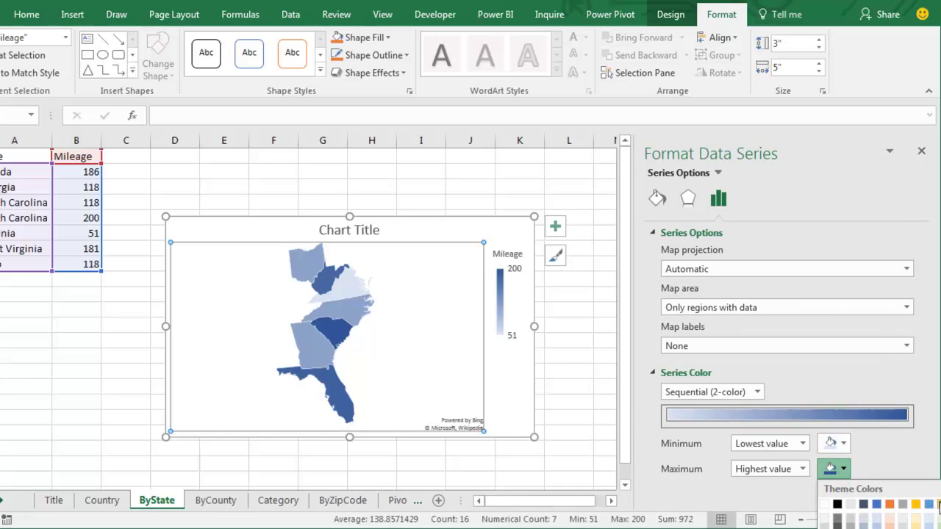
{"action": "left_click", "coordinate": [938, 504]}
{"action": "left_click", "coordinate": [844, 444]}
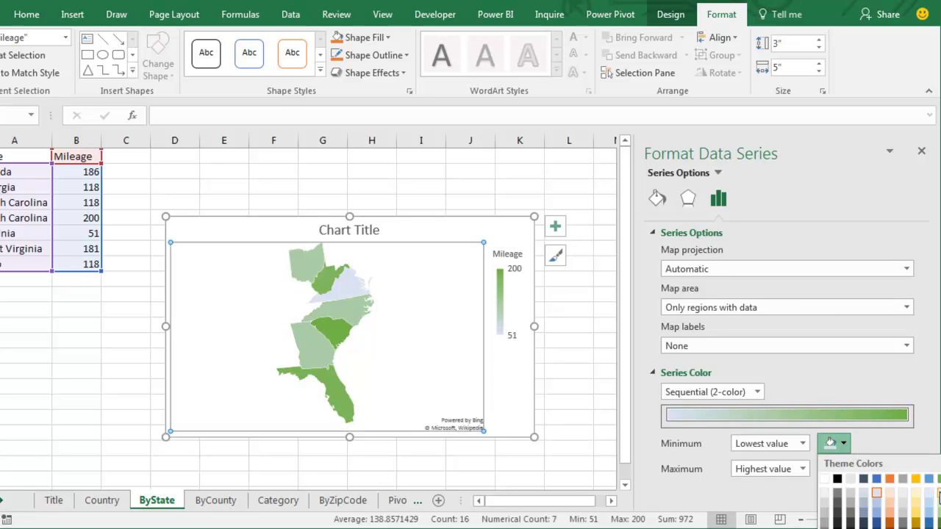
{"action": "left_click", "coordinate": [939, 495]}
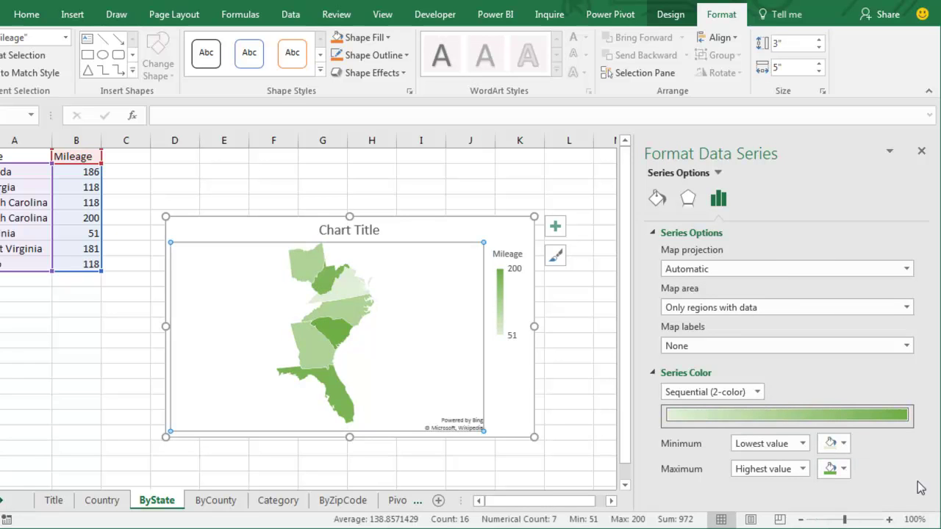
{"action": "left_click", "coordinate": [844, 444]}
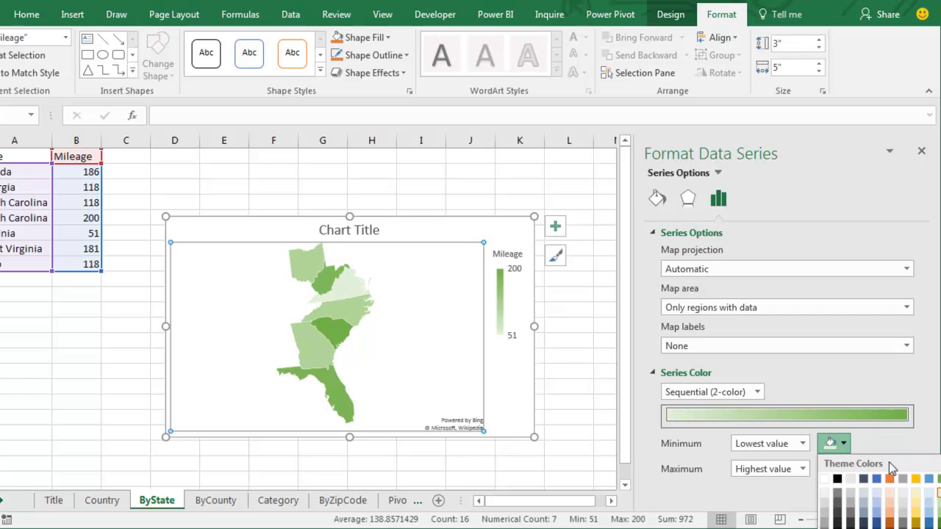
{"action": "left_click", "coordinate": [938, 481]}
{"action": "left_click", "coordinate": [833, 468]}
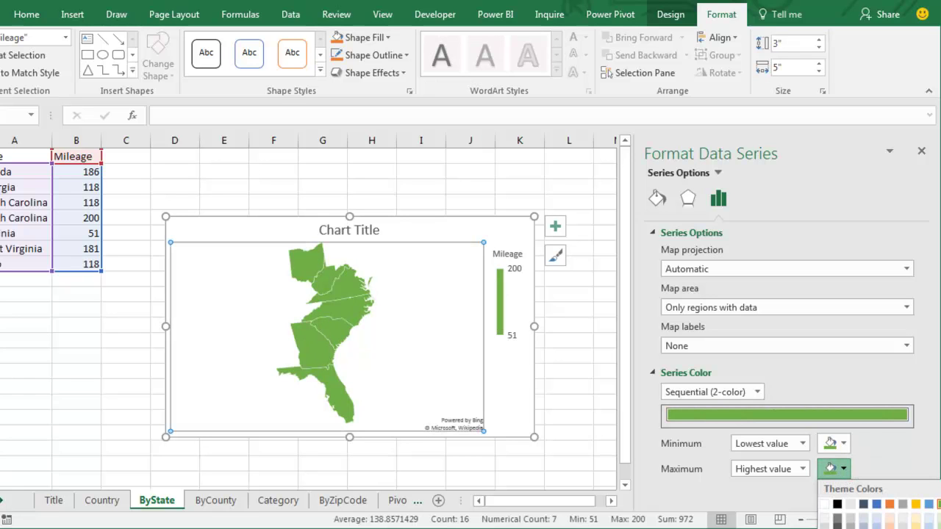
{"action": "left_click", "coordinate": [938, 523]}
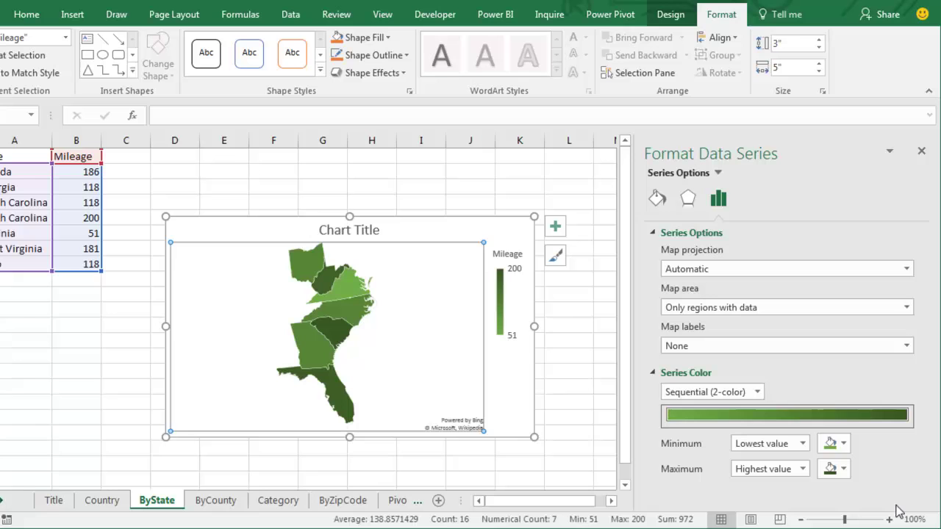
{"action": "left_click", "coordinate": [843, 444]}
{"action": "left_click", "coordinate": [937, 497]}
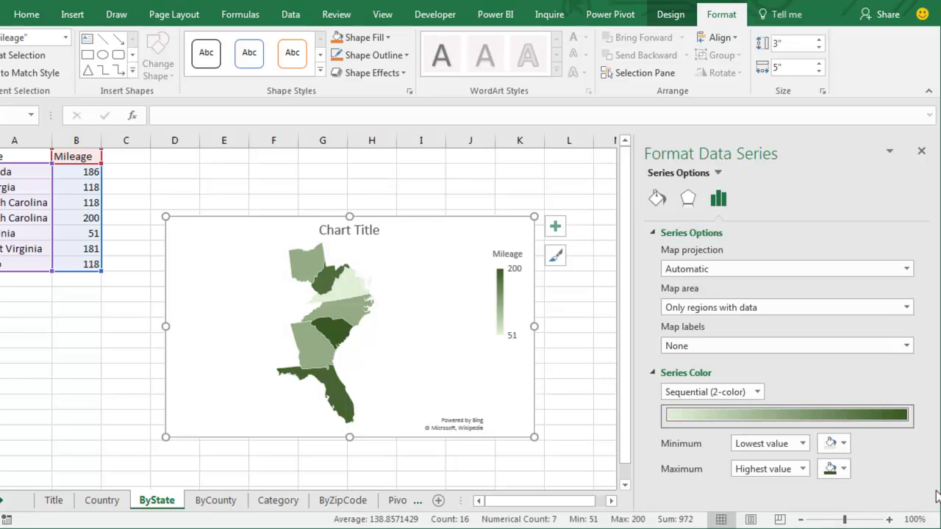
{"action": "left_click", "coordinate": [757, 392]}
{"action": "left_click", "coordinate": [721, 423]}
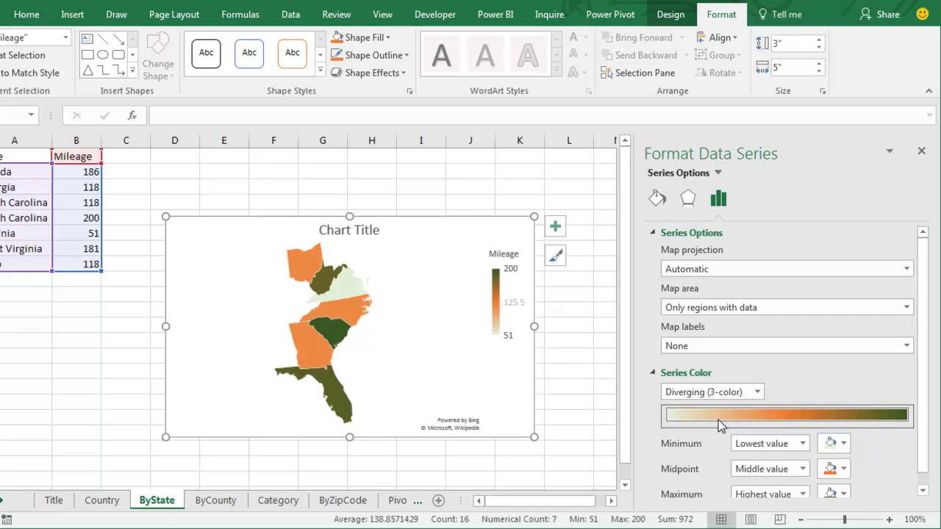
{"action": "left_click", "coordinate": [843, 444]}
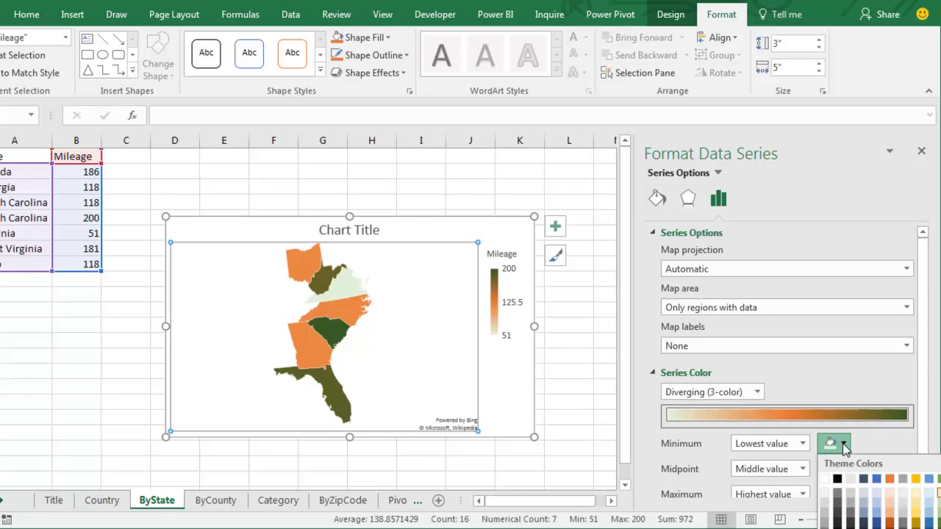
{"action": "left_click", "coordinate": [844, 444]}
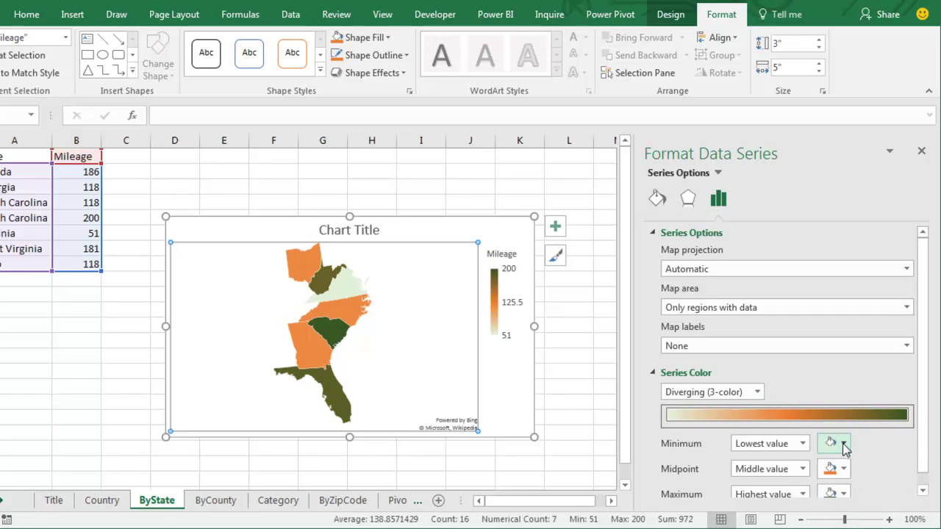
{"action": "left_click", "coordinate": [757, 392]}
{"action": "left_click", "coordinate": [735, 408]}
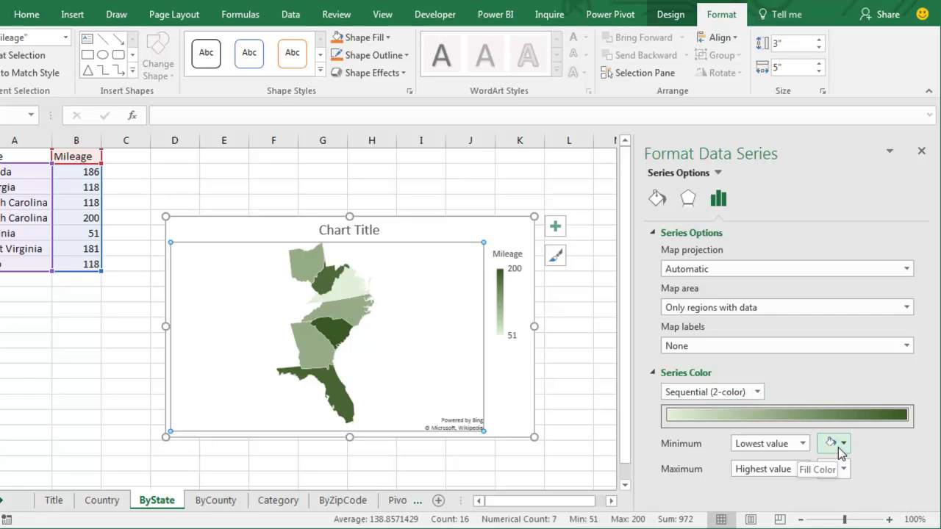
- Label the mileage map states with category names instead of values, then go to the ByCounty sheet
{"action": "left_click", "coordinate": [555, 227]}
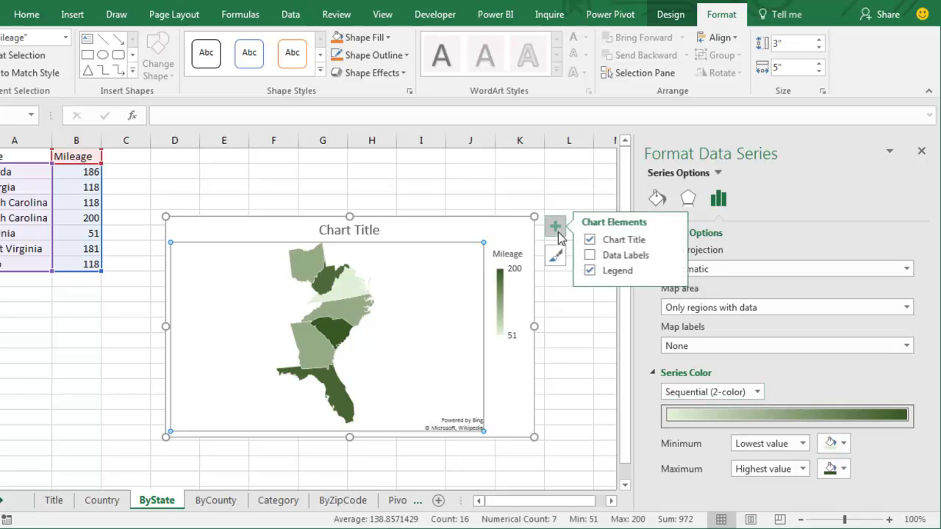
{"action": "left_click", "coordinate": [592, 256]}
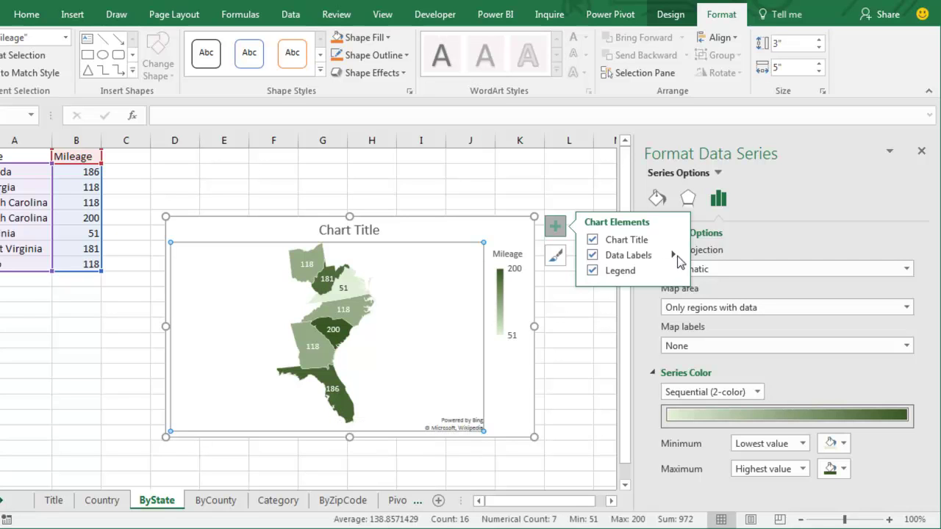
{"action": "left_click", "coordinate": [309, 265]}
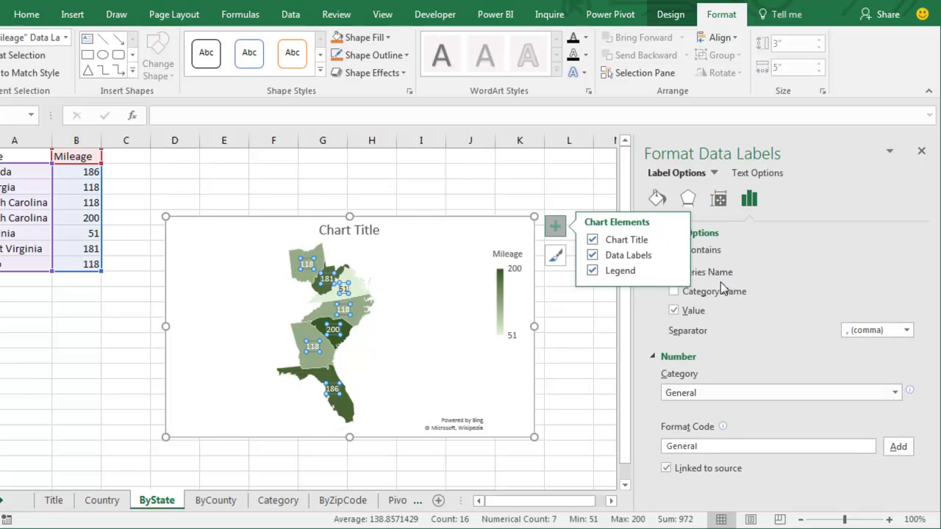
{"action": "left_click", "coordinate": [674, 292]}
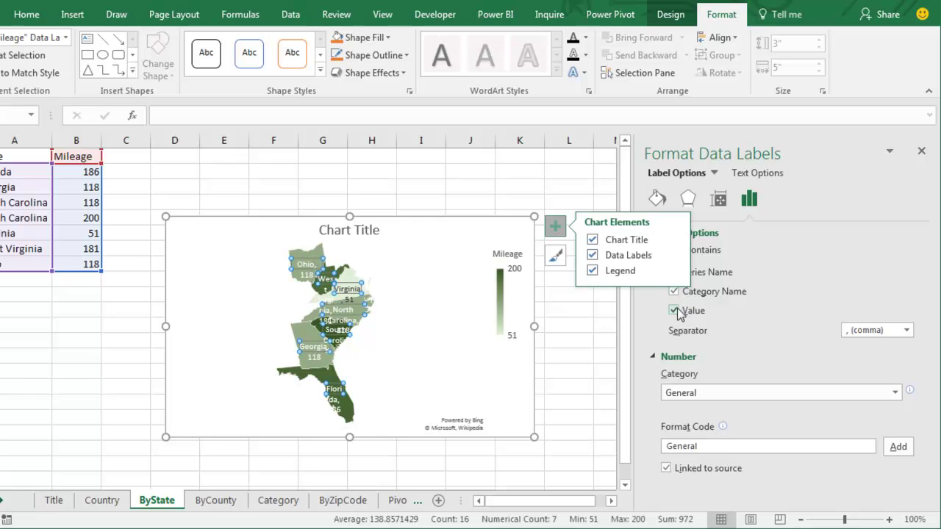
{"action": "left_click", "coordinate": [674, 310]}
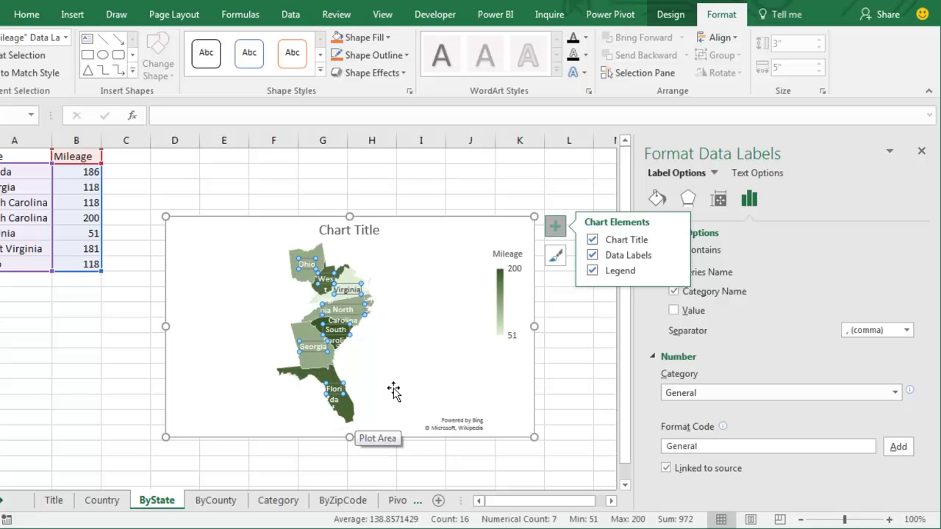
{"action": "left_click", "coordinate": [216, 500]}
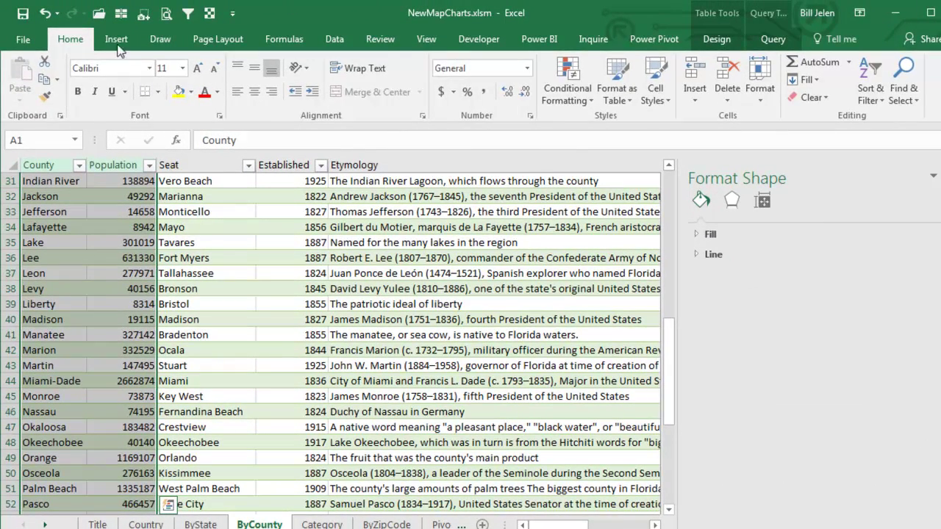
- Insert a Filled Map of Florida county populations from the ByCounty table
{"action": "left_click", "coordinate": [99, 29]}
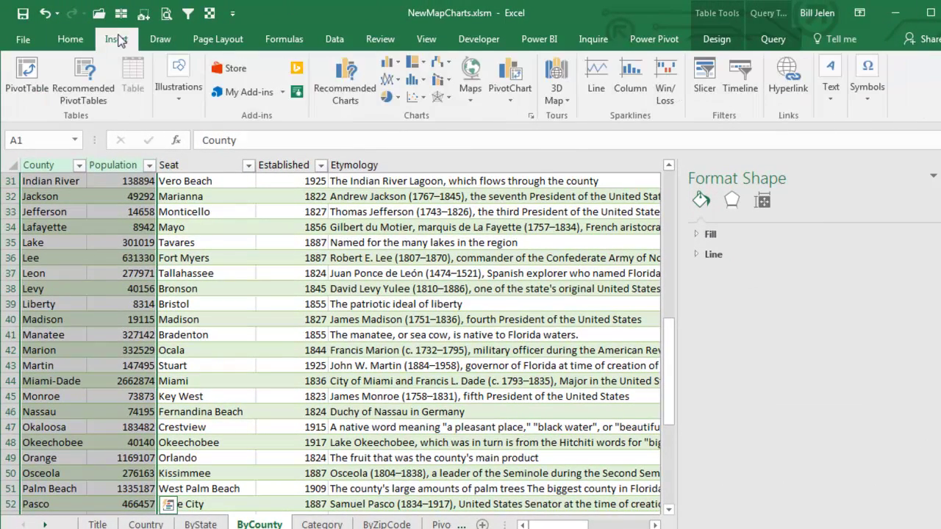
{"action": "left_click", "coordinate": [470, 74]}
{"action": "left_click", "coordinate": [487, 130]}
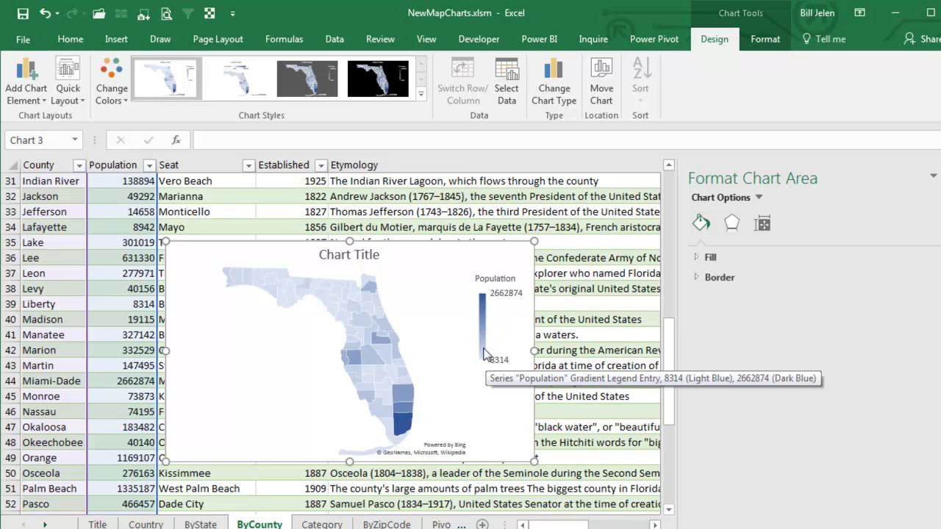
- On the Category sheet, select the County and Type data from A1 and insert a Filled Map
{"action": "left_click", "coordinate": [322, 524]}
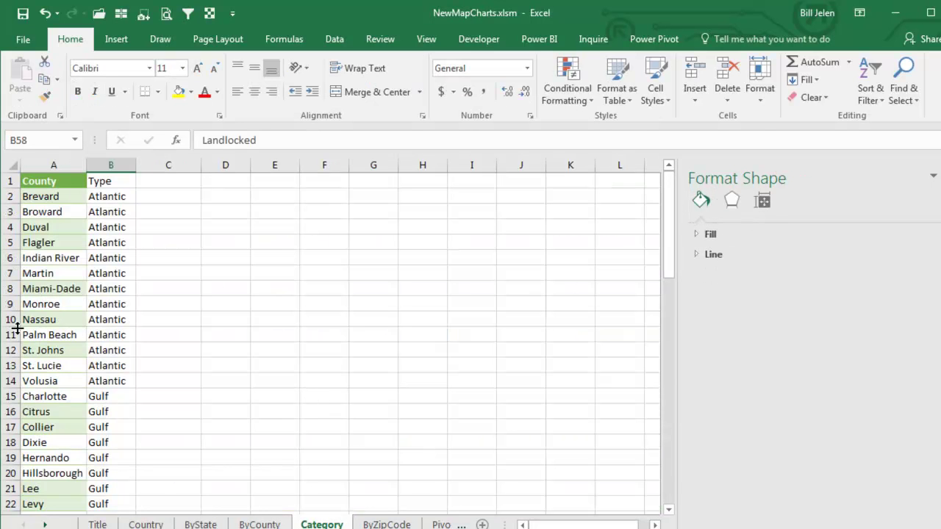
{"action": "left_click", "coordinate": [39, 185]}
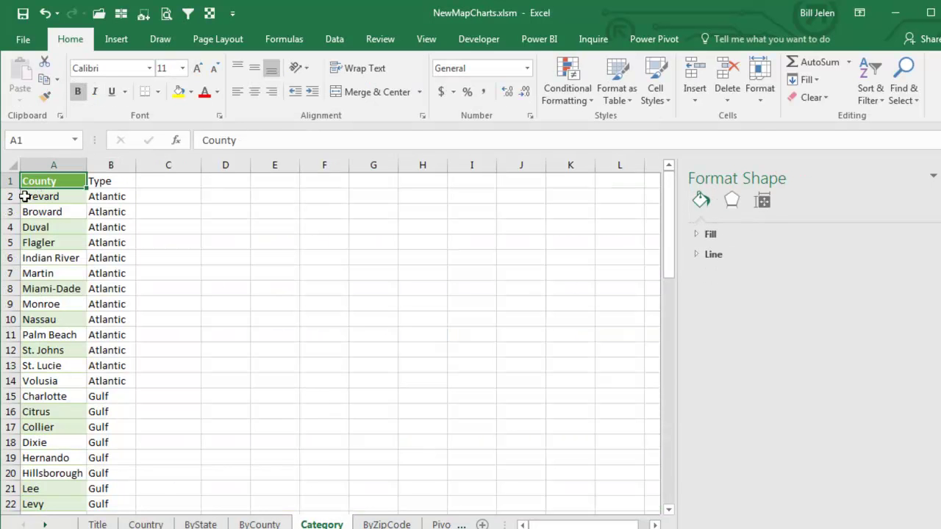
{"action": "key", "text": "ctrl+shift+End"}
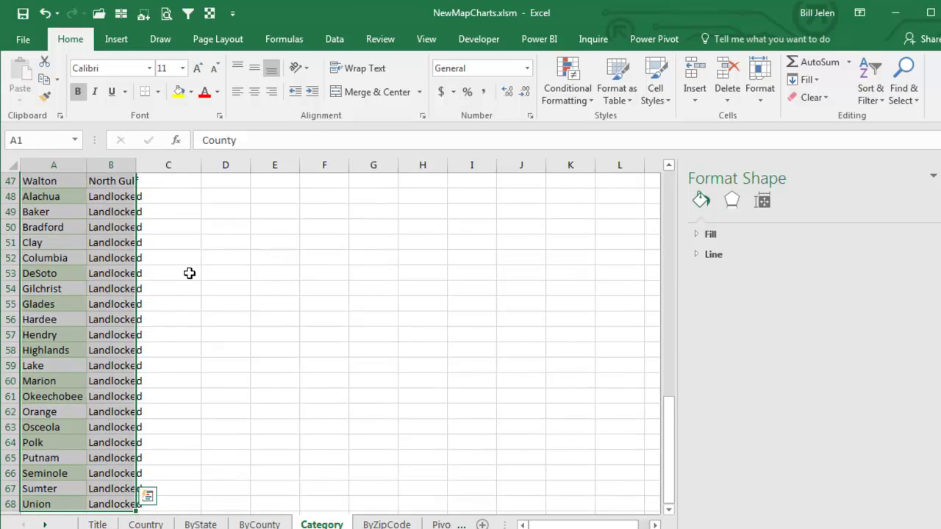
{"action": "left_click_drag", "start_coordinate": [668, 413], "coordinate": [667, 184]}
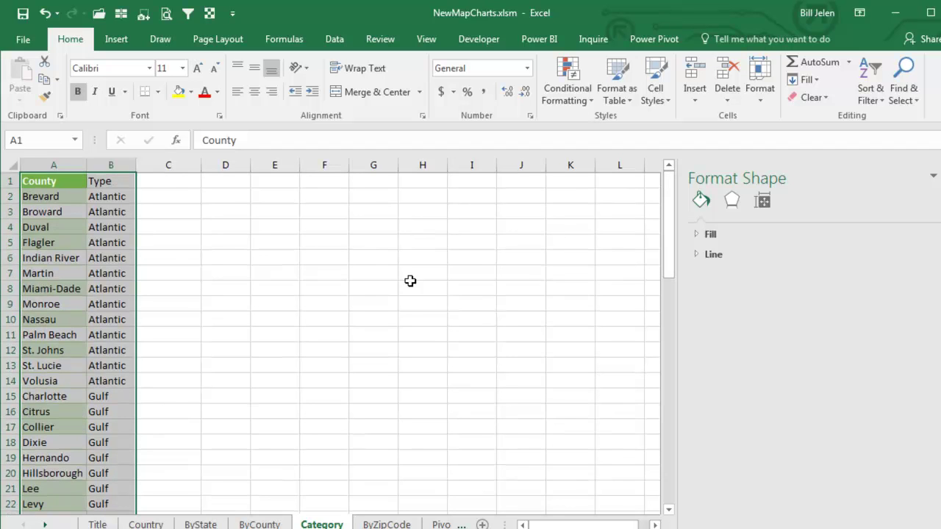
{"action": "left_click", "coordinate": [118, 39]}
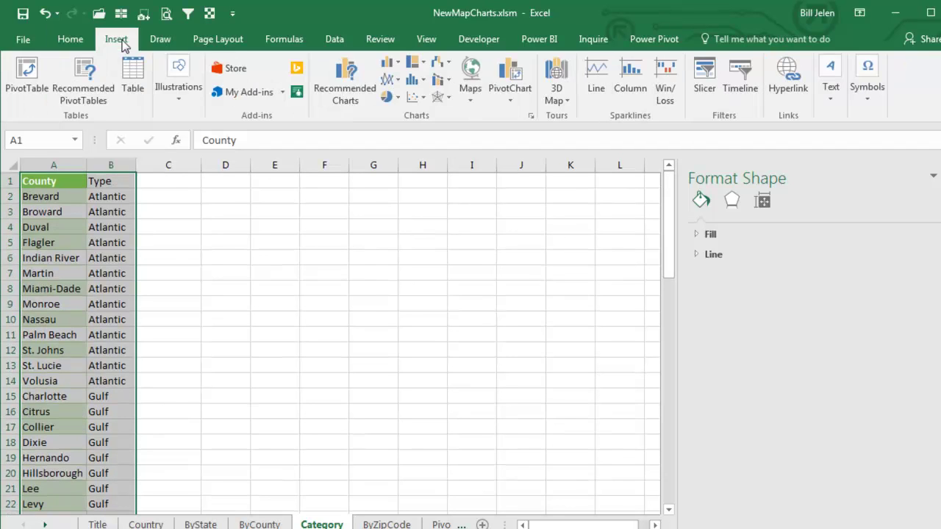
{"action": "left_click", "coordinate": [470, 82]}
{"action": "left_click", "coordinate": [477, 142]}
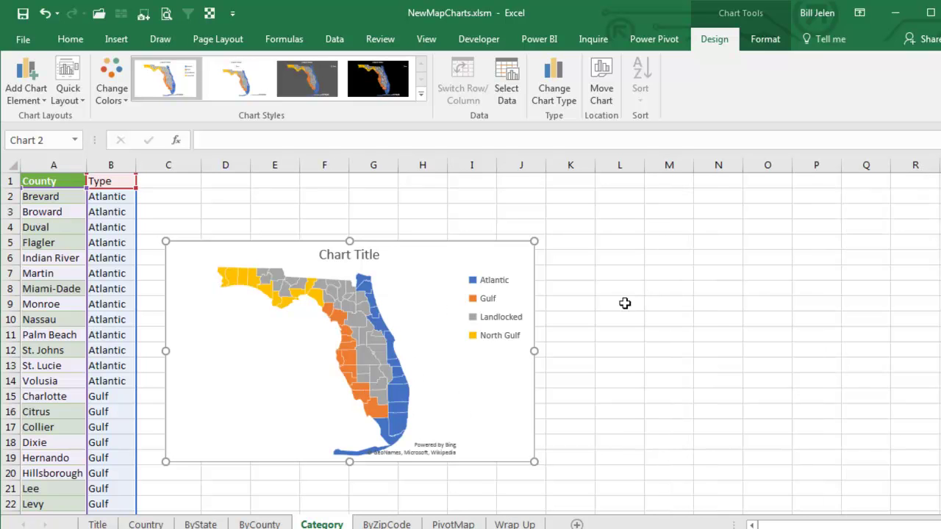
- Add data labels to the county category map and open their detailed settings
{"action": "left_click", "coordinate": [571, 265]}
{"action": "left_click", "coordinate": [514, 258]}
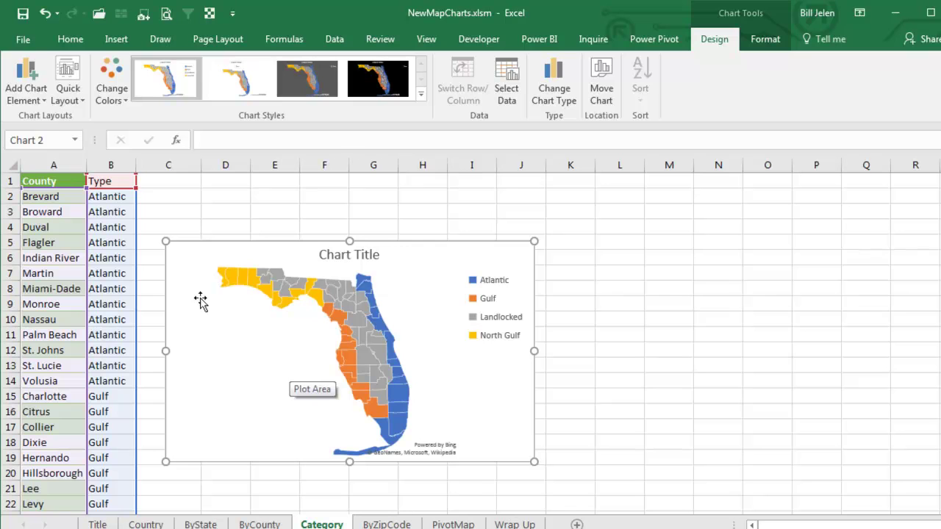
{"action": "left_click", "coordinate": [38, 96]}
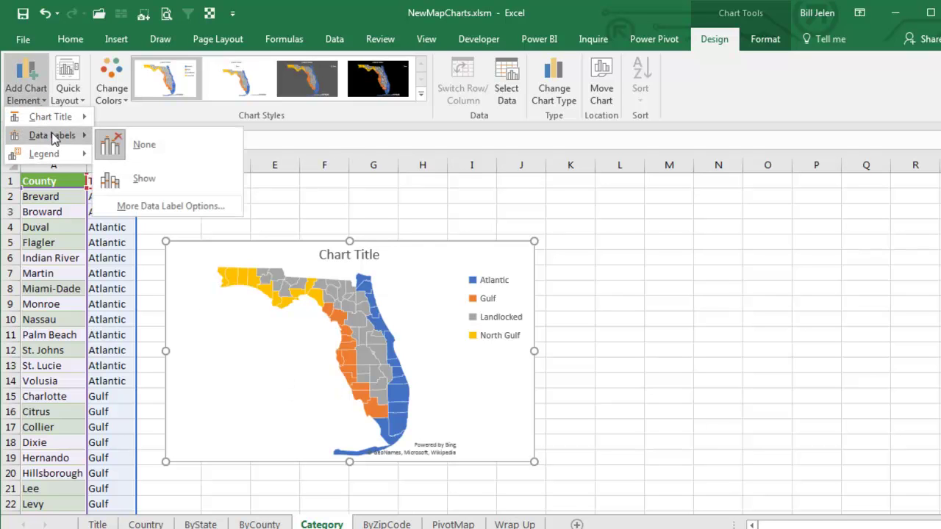
{"action": "mouse_move", "coordinate": [52, 135]}
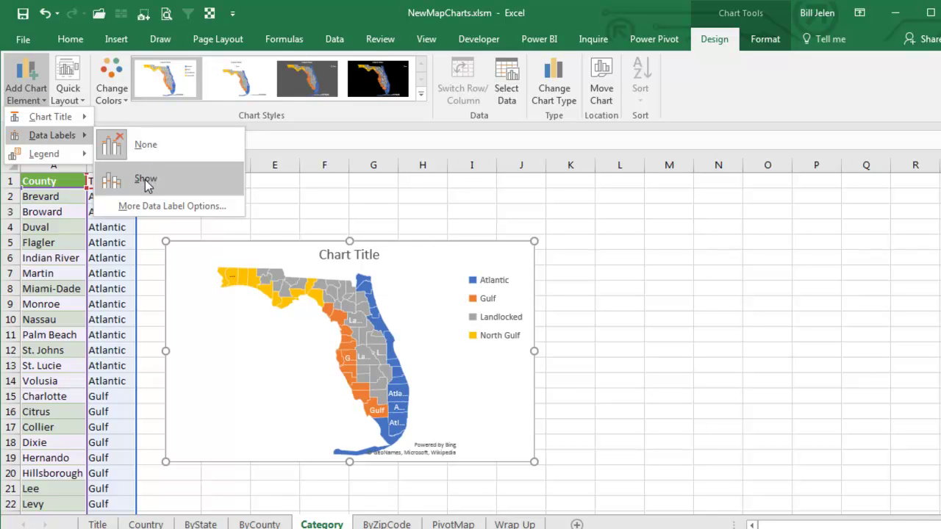
{"action": "left_click", "coordinate": [145, 180]}
{"action": "left_click", "coordinate": [26, 85]}
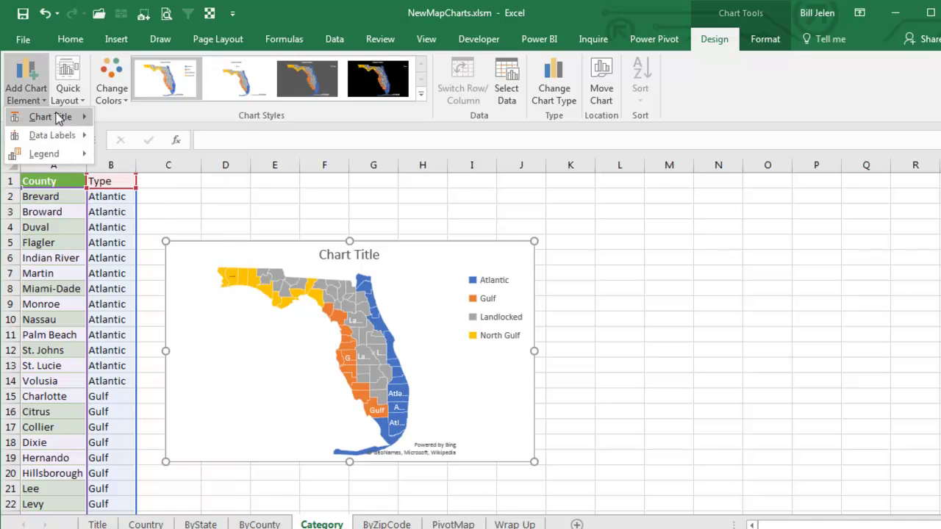
{"action": "left_click", "coordinate": [136, 206]}
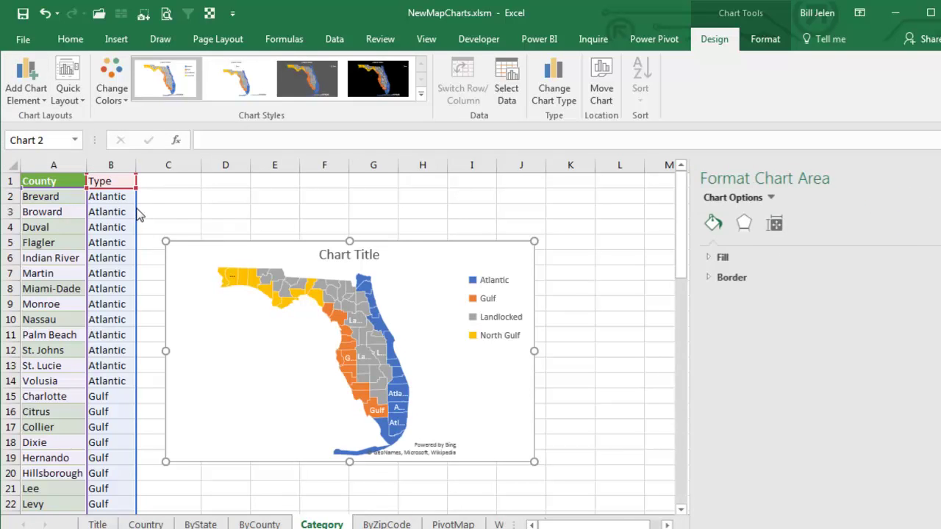
- Browse the map's fill, effects and size settings in the Format pane
{"action": "left_click", "coordinate": [732, 224]}
{"action": "left_click", "coordinate": [700, 223]}
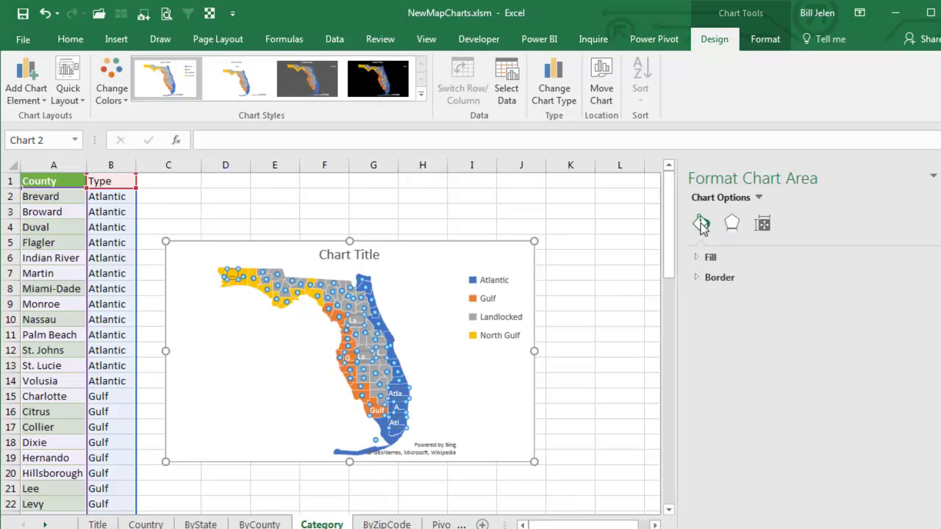
{"action": "left_click", "coordinate": [762, 224]}
{"action": "left_click", "coordinate": [703, 225]}
{"action": "left_click", "coordinate": [731, 224]}
{"action": "left_click", "coordinate": [762, 224]}
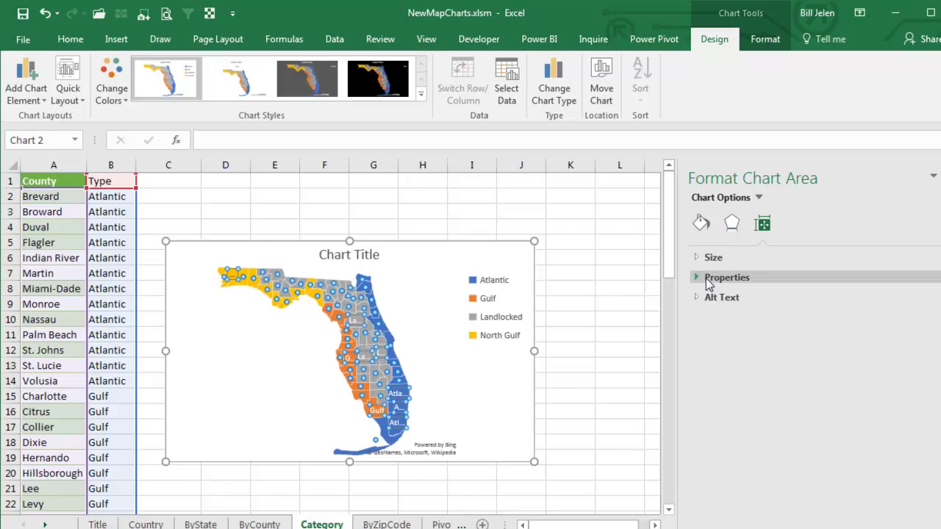
{"action": "left_click", "coordinate": [504, 400]}
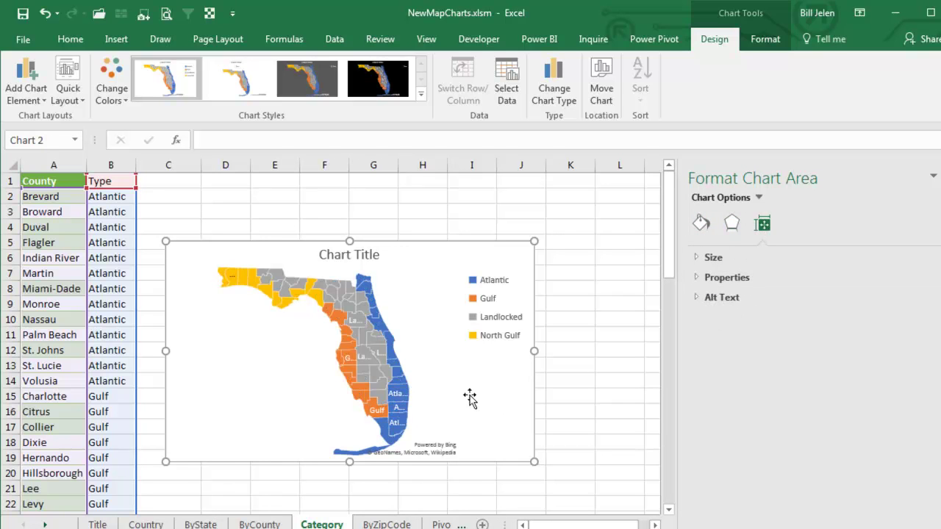
- Show county category names instead of values in the labels, and enlarge the chart
{"action": "left_click", "coordinate": [403, 401]}
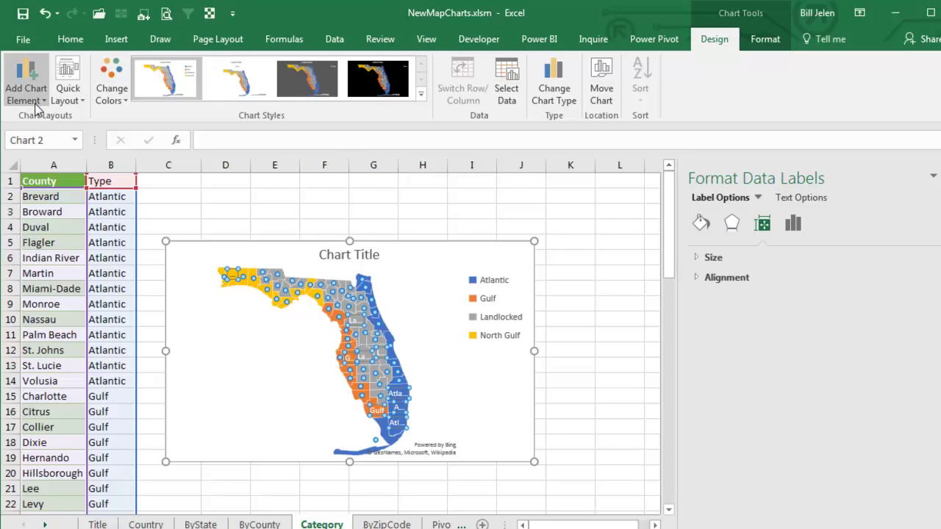
{"action": "left_click", "coordinate": [764, 39]}
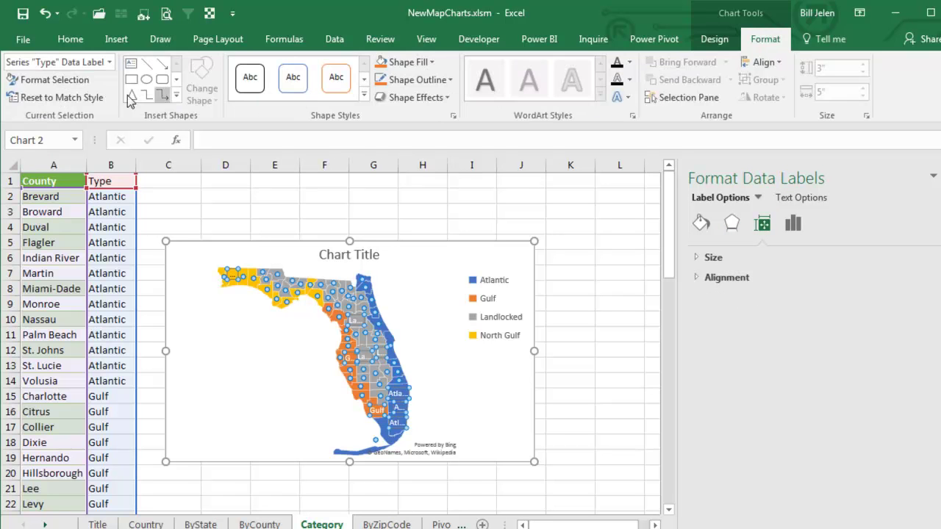
{"action": "left_click", "coordinate": [77, 79]}
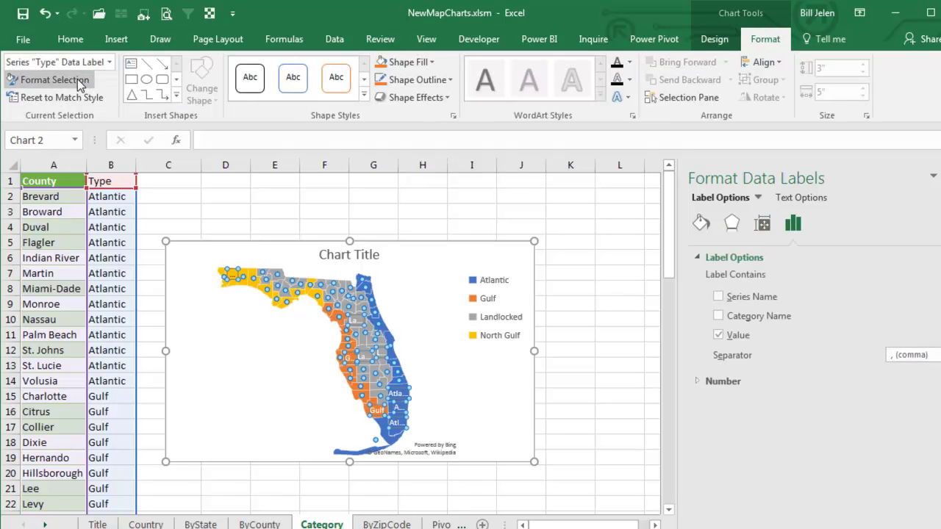
{"action": "left_click", "coordinate": [717, 316]}
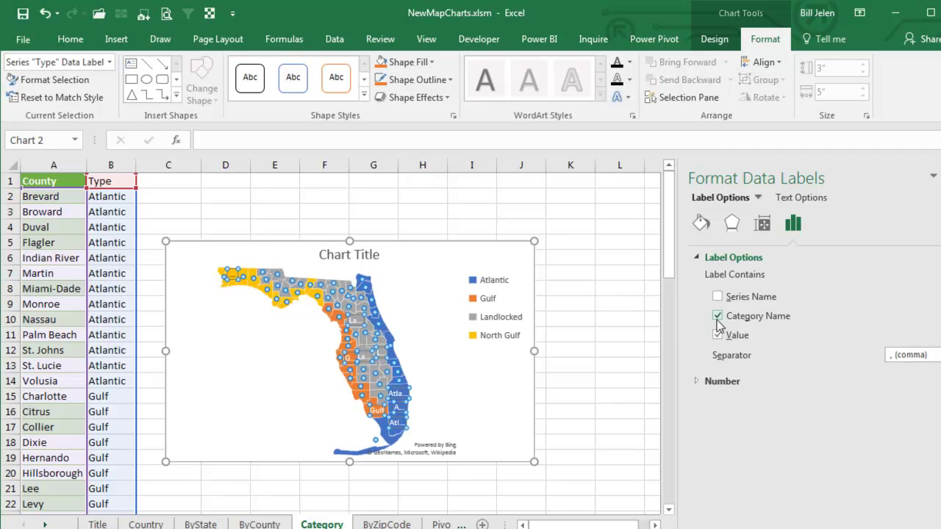
{"action": "left_click", "coordinate": [717, 335]}
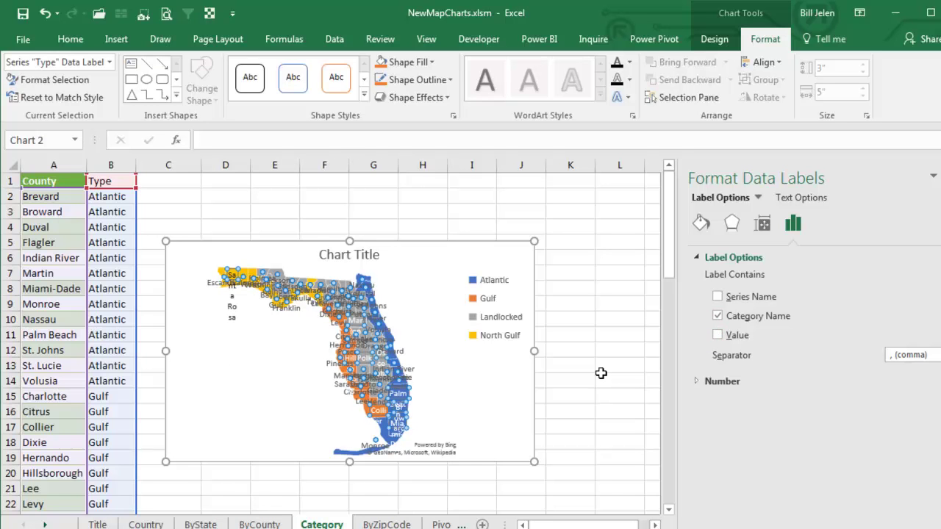
{"action": "left_click_drag", "start_coordinate": [533, 462], "coordinate": [658, 513]}
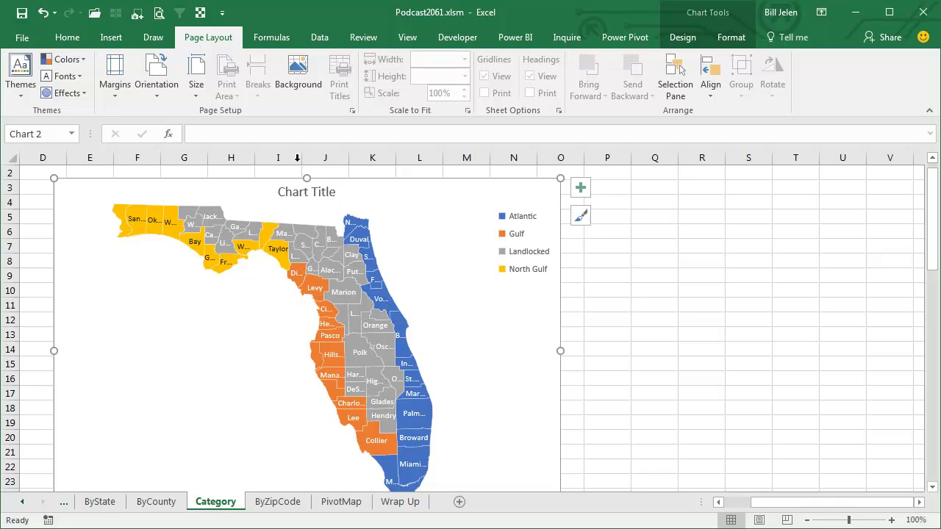
- Give the Atlantic series a lighter blue fill
{"action": "left_click", "coordinate": [519, 221]}
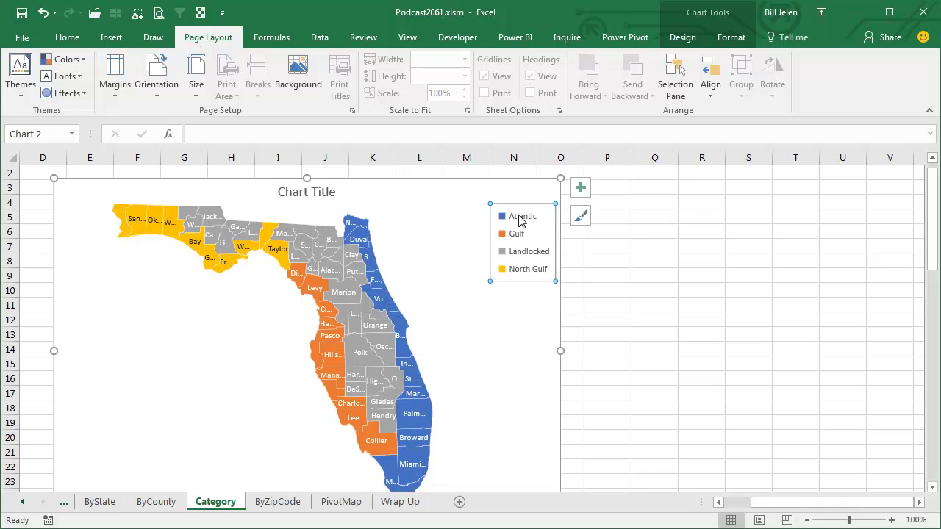
{"action": "left_click", "coordinate": [520, 220]}
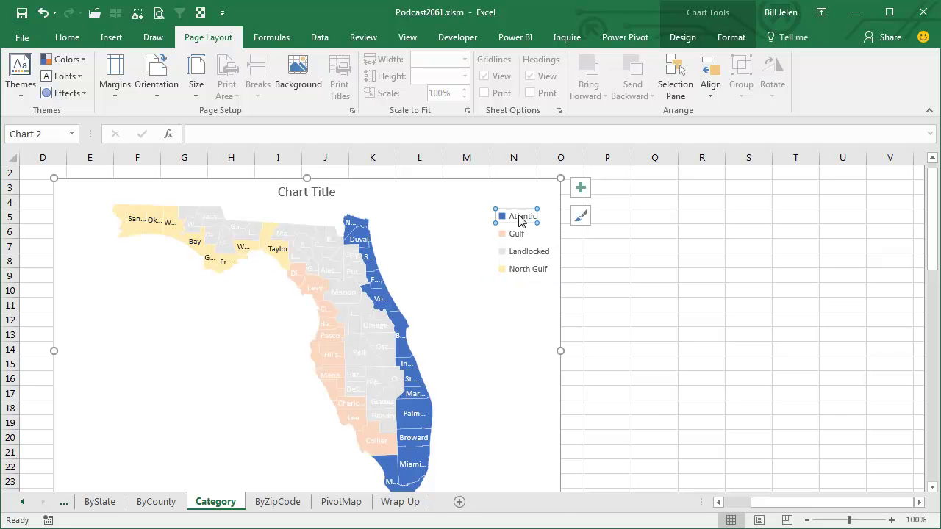
{"action": "double_click", "coordinate": [520, 220]}
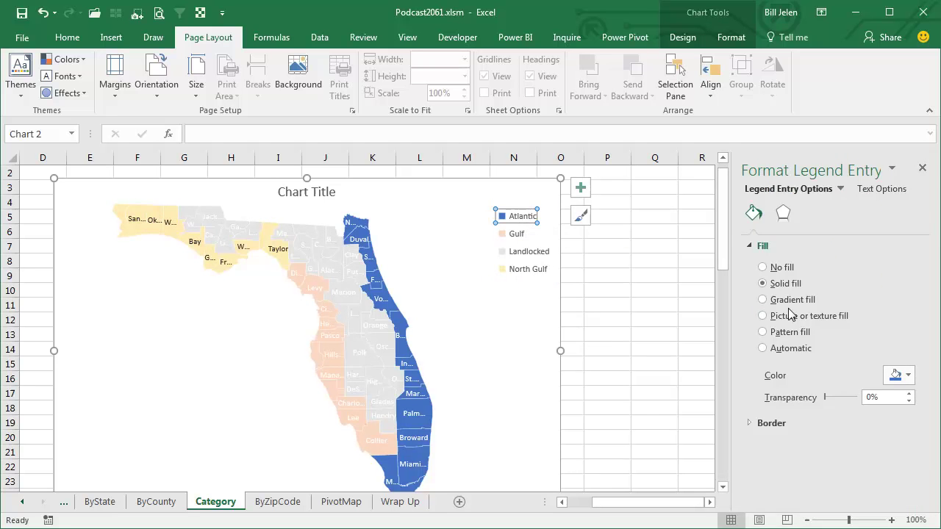
{"action": "left_click", "coordinate": [908, 375]}
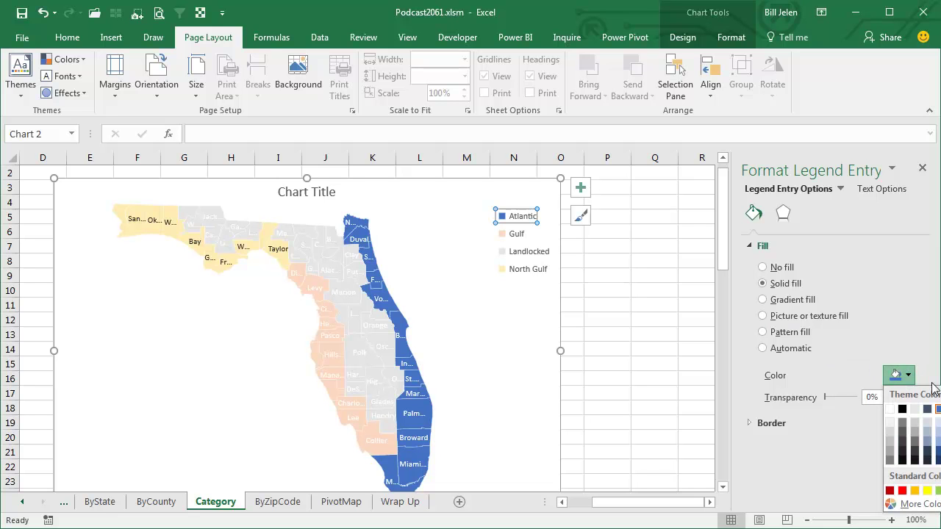
{"action": "left_click", "coordinate": [938, 408]}
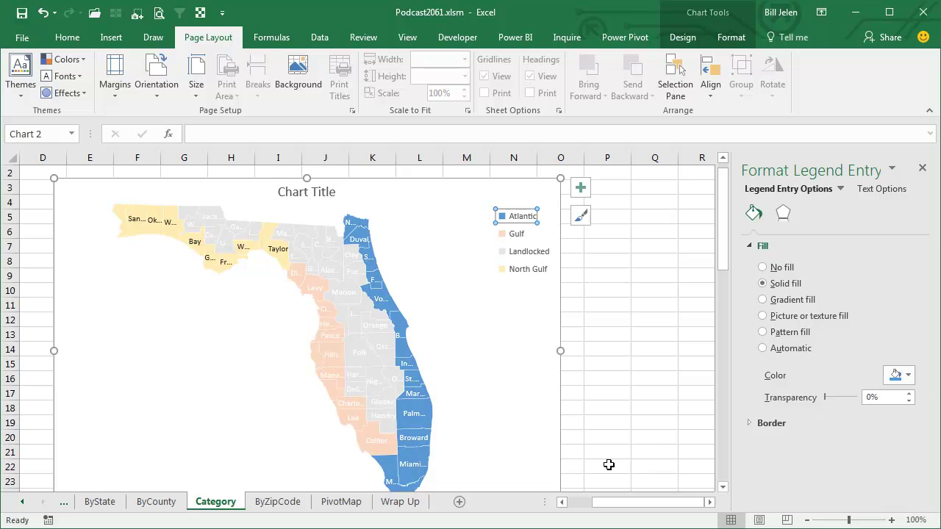
- Give the Gulf series a bright blue fill from the custom colour picker
{"action": "left_click", "coordinate": [518, 235]}
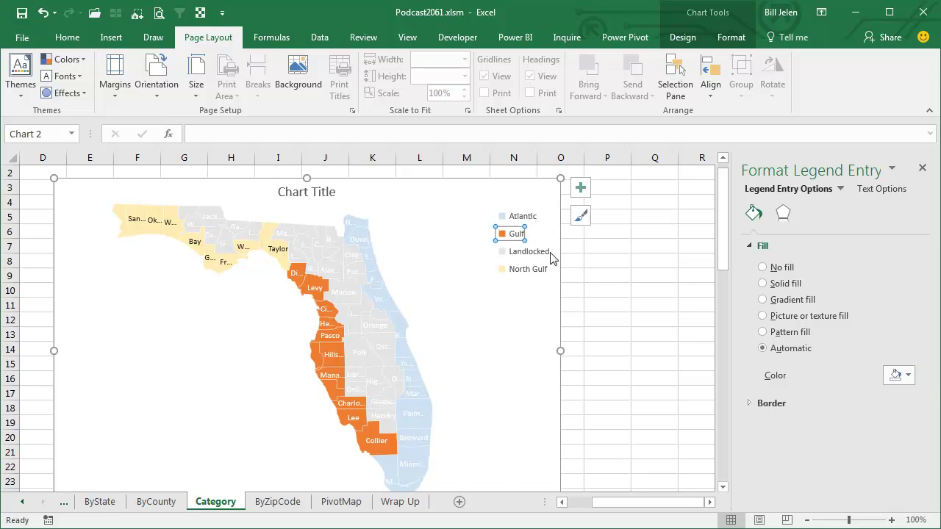
{"action": "left_click", "coordinate": [909, 376]}
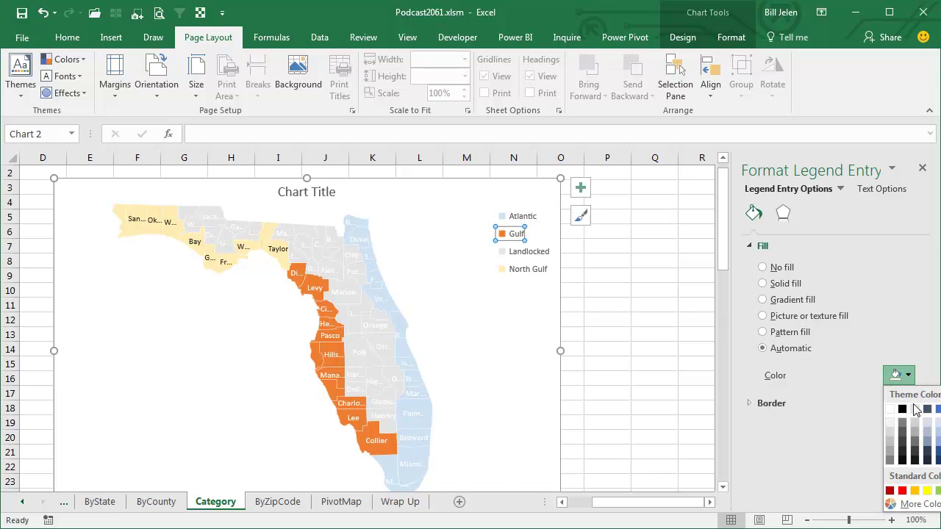
{"action": "left_click", "coordinate": [922, 505]}
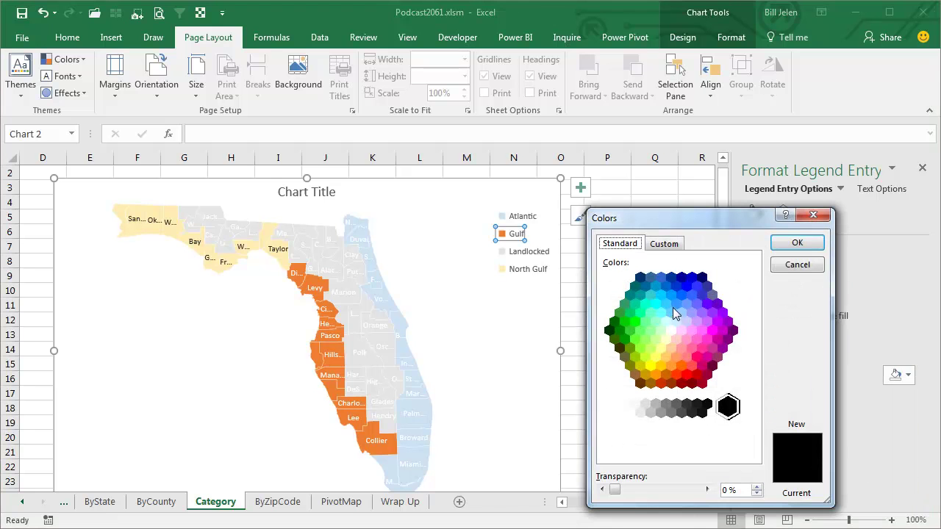
{"action": "left_click", "coordinate": [670, 295]}
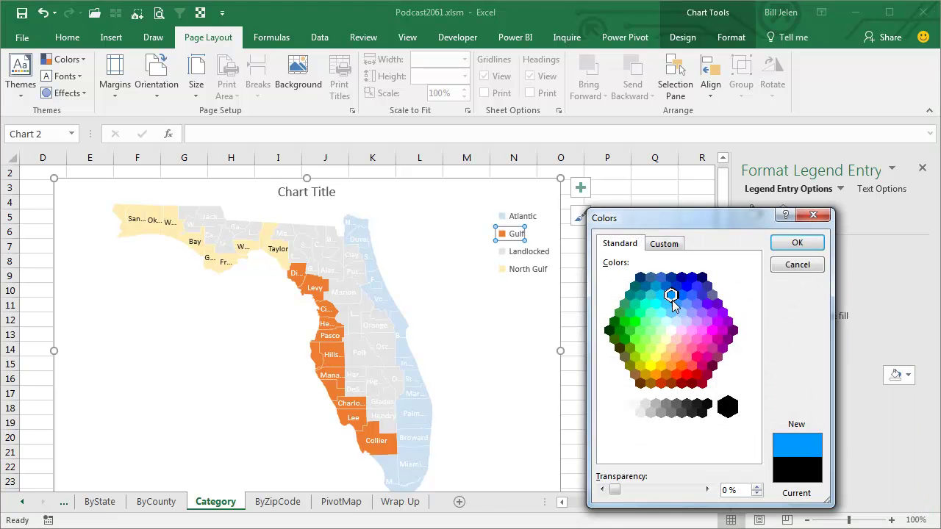
{"action": "left_click", "coordinate": [797, 244]}
{"action": "left_click", "coordinate": [367, 333]}
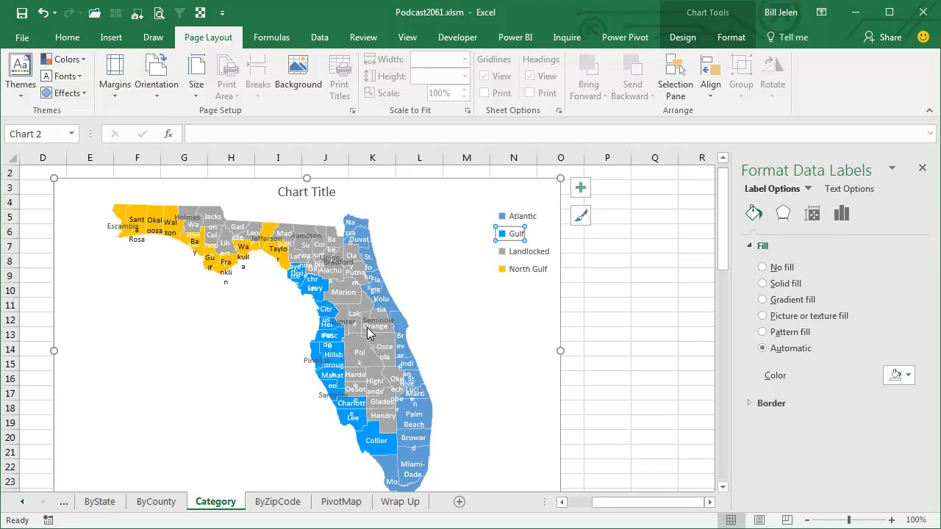
{"action": "left_click", "coordinate": [533, 255]}
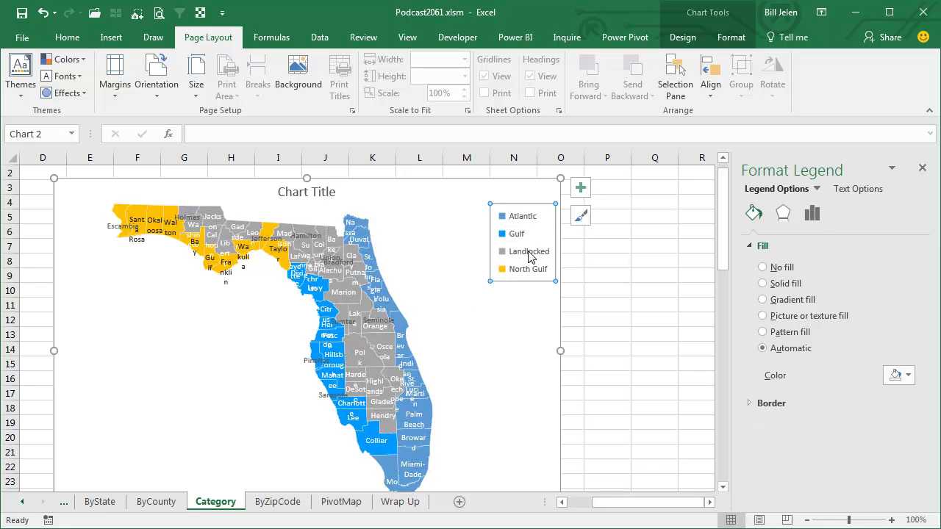
{"action": "left_click", "coordinate": [530, 253]}
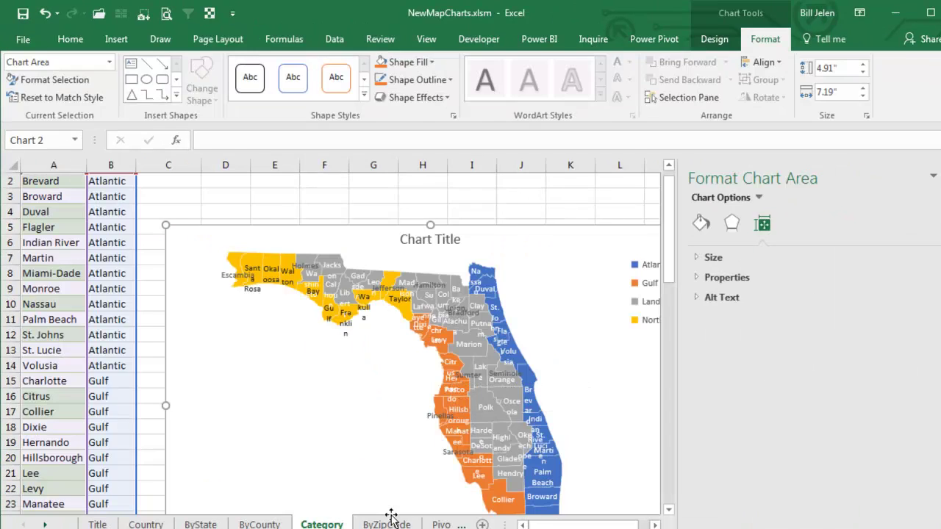
- On the ByZipCode sheet, insert a Filled Map of the zip code values
{"action": "left_click", "coordinate": [389, 522]}
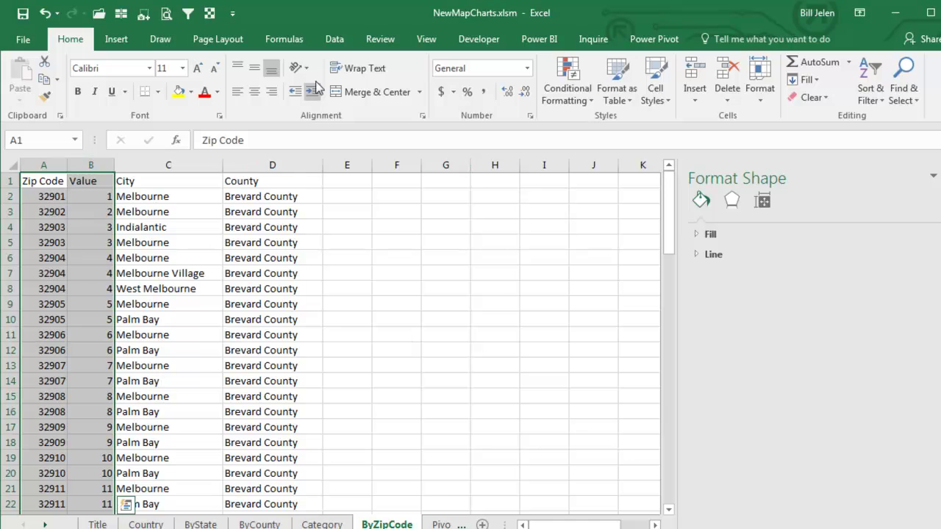
{"action": "left_click", "coordinate": [116, 39]}
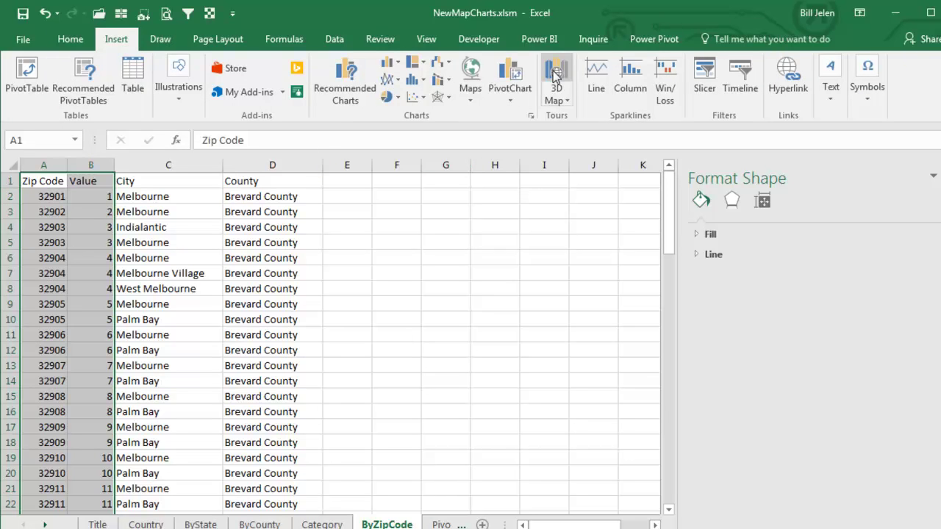
{"action": "left_click", "coordinate": [471, 77]}
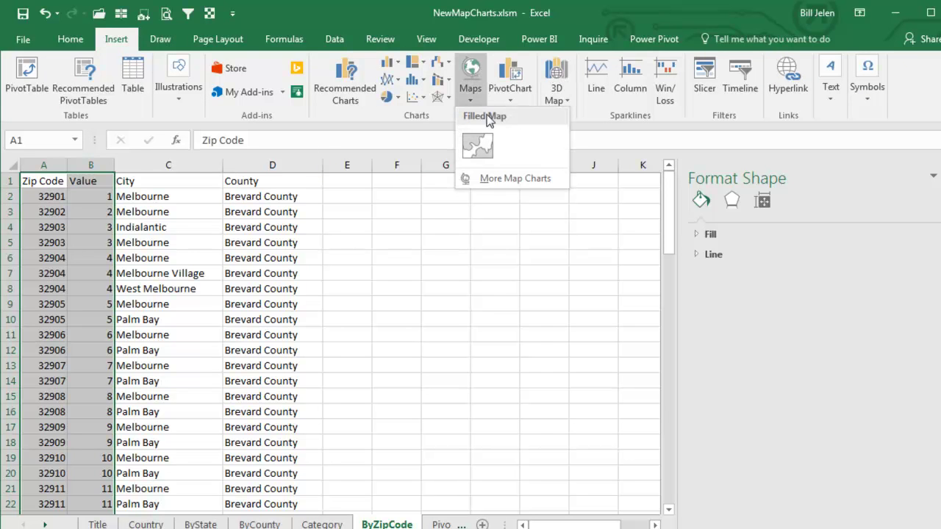
{"action": "left_click", "coordinate": [483, 138]}
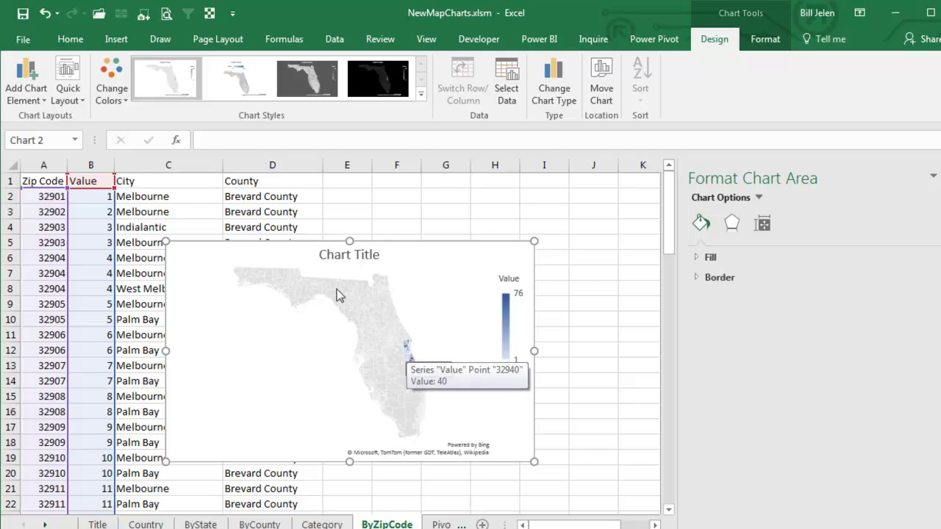
- Set the Value series map area to 'Only regions with data'
{"action": "left_click", "coordinate": [757, 39]}
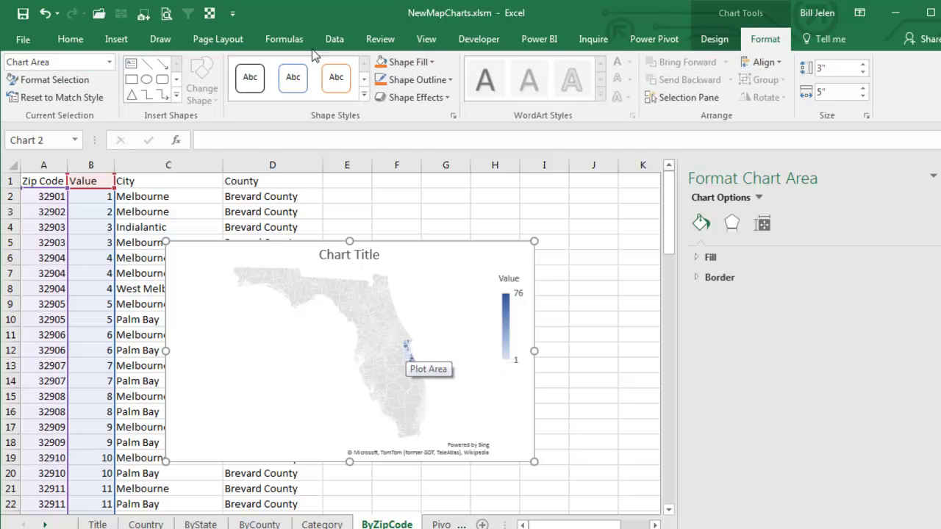
{"action": "left_click", "coordinate": [110, 63]}
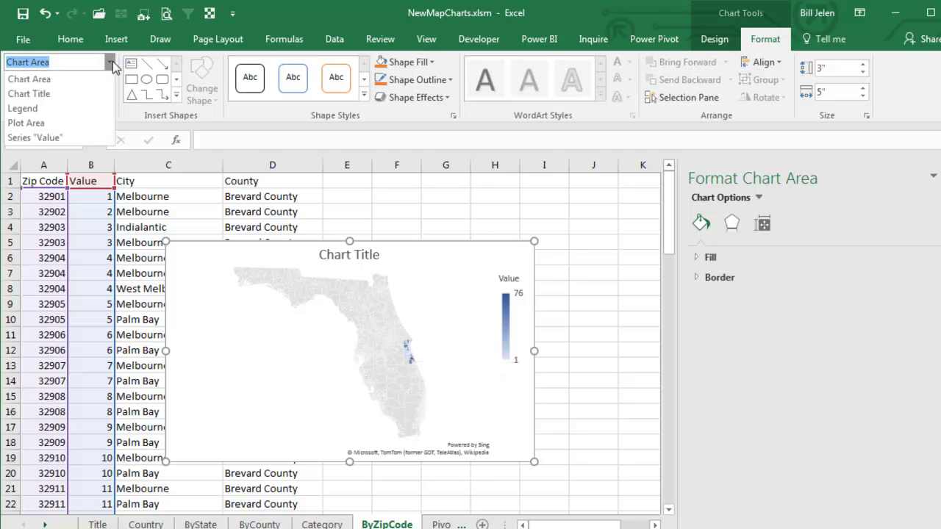
{"action": "left_click", "coordinate": [47, 140]}
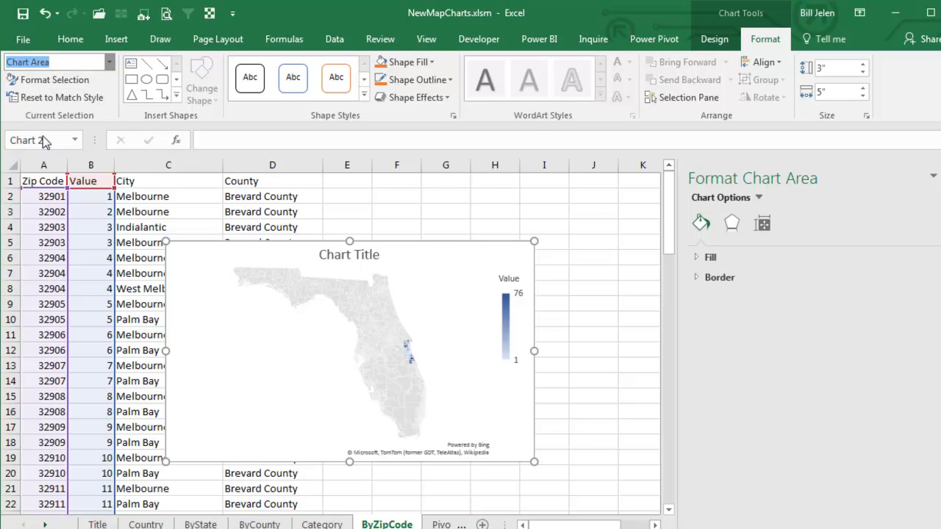
{"action": "left_click", "coordinate": [50, 81]}
{"action": "left_click", "coordinate": [751, 337]}
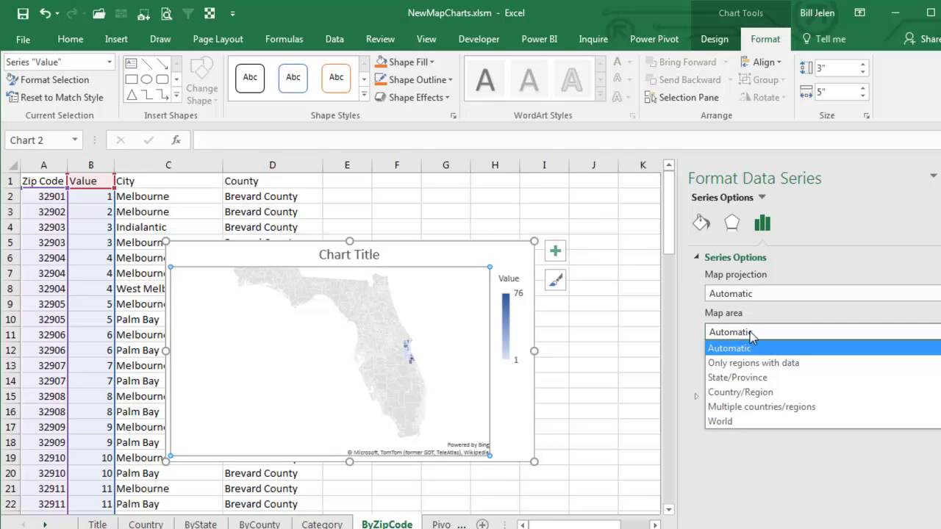
{"action": "left_click", "coordinate": [748, 363]}
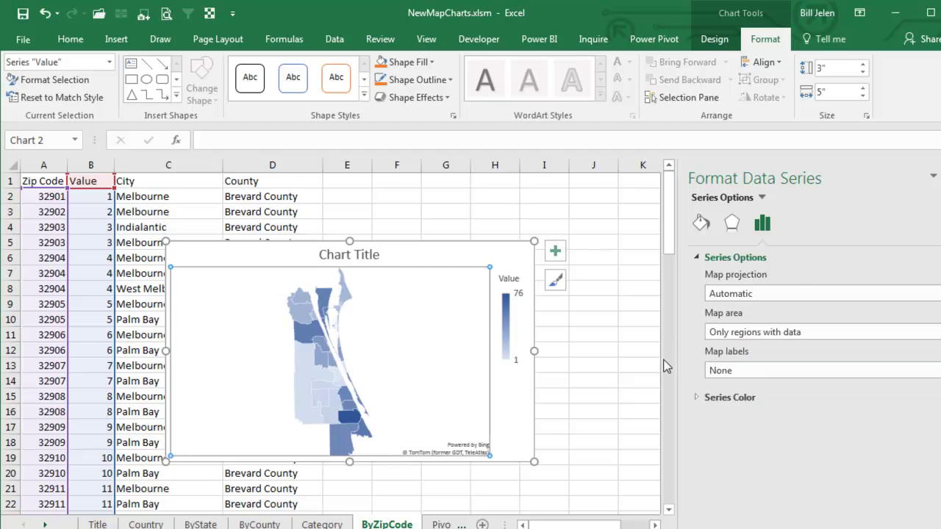
- On the PivotMap sheet, try a map chart from the pivot table, then cancel
{"action": "key", "text": "ctrl+Page_Down"}
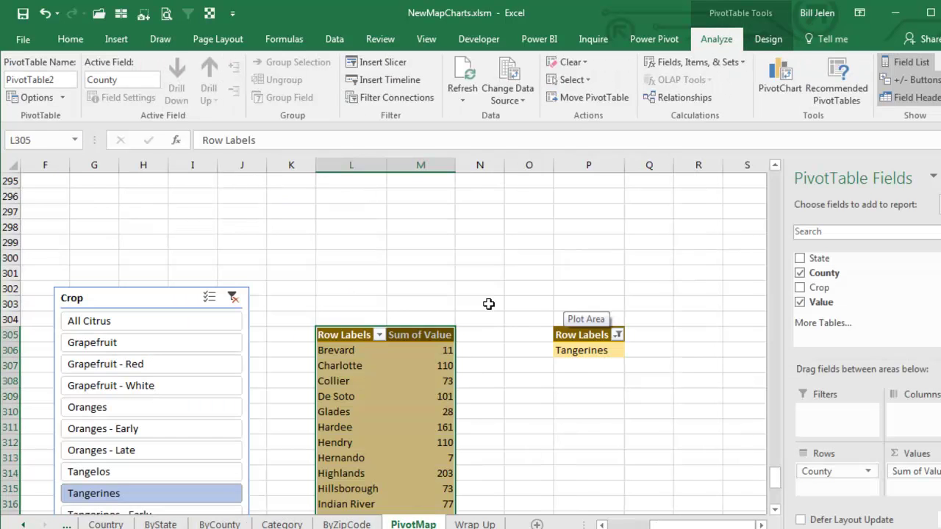
{"action": "scroll", "coordinate": [489, 304], "scroll_direction": "down", "scroll_amount": 2}
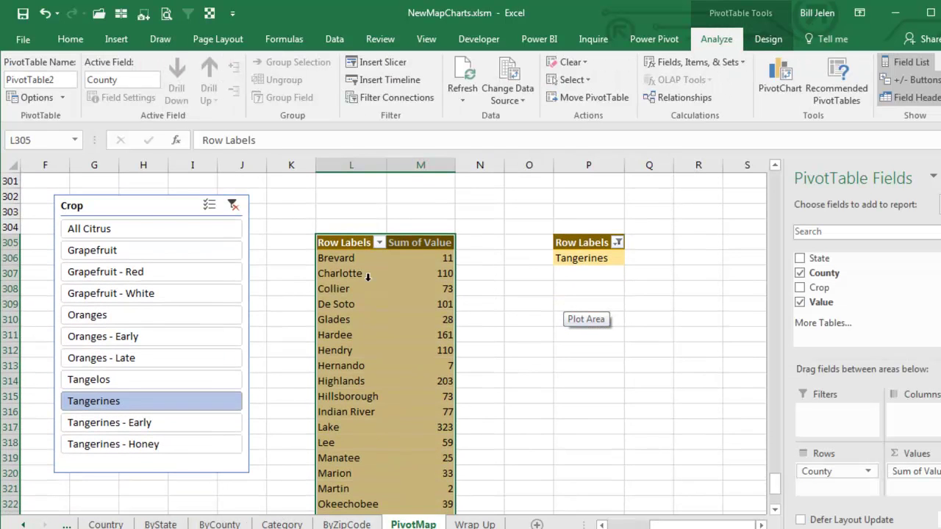
{"action": "left_click", "coordinate": [780, 77]}
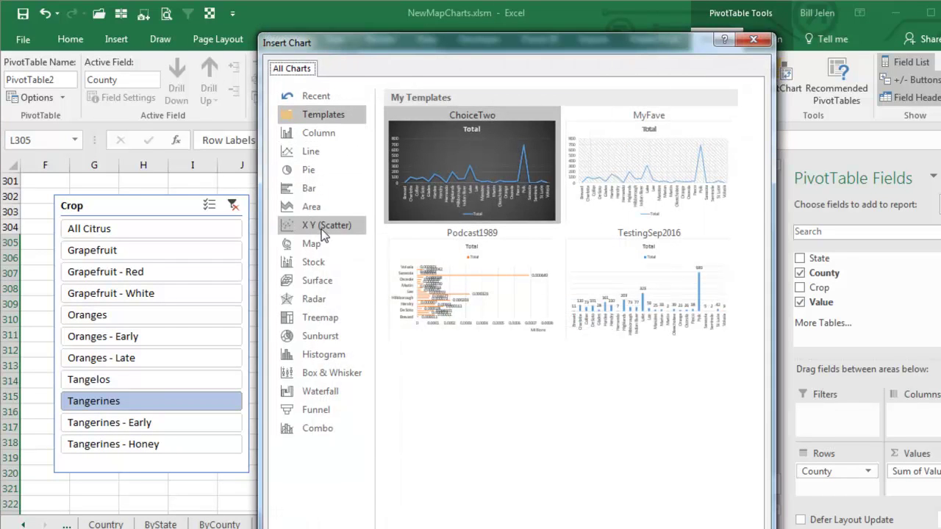
{"action": "left_click", "coordinate": [309, 250]}
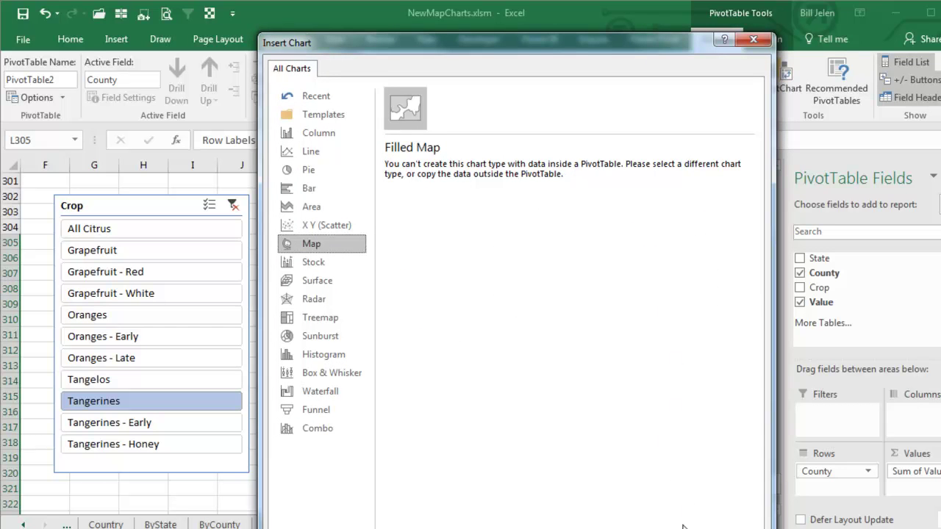
{"action": "key", "text": "Escape"}
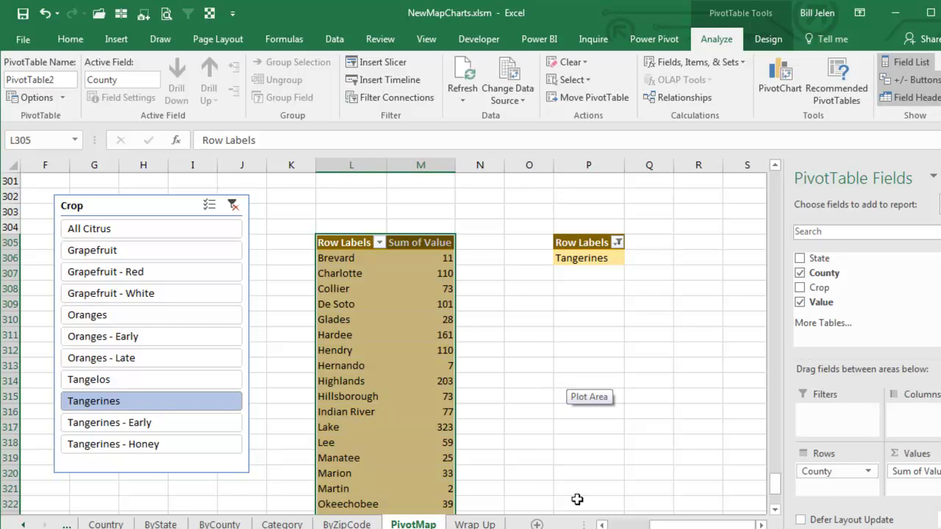
- Filter the Crop slicer through All Citrus, Grapefruit, Grapefruit - Red, and Grapefruit - White
{"action": "left_click_drag", "start_coordinate": [658, 524], "coordinate": [643, 525]}
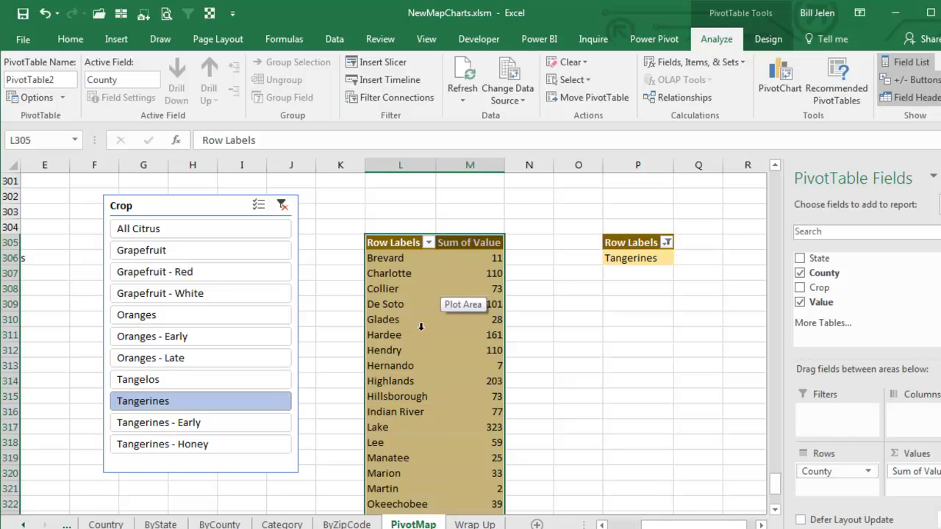
{"action": "left_click", "coordinate": [162, 229]}
{"action": "left_click", "coordinate": [161, 250]}
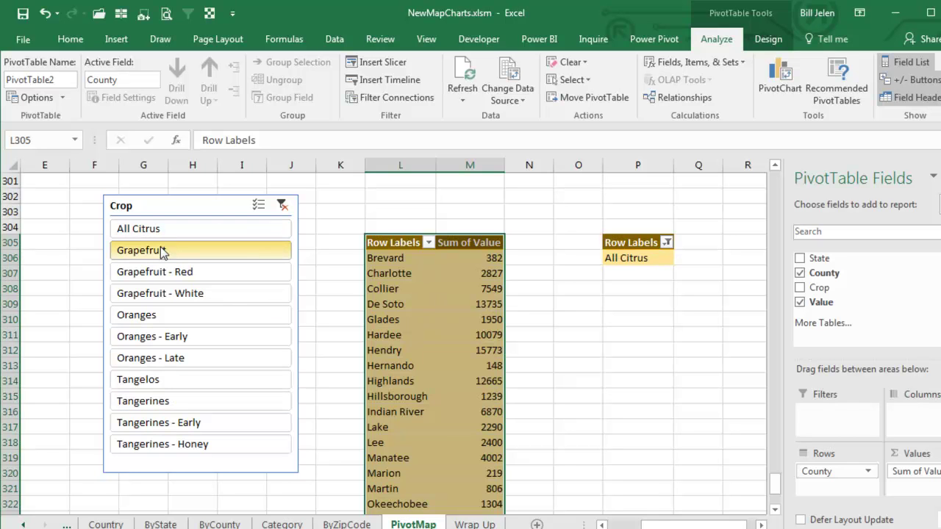
{"action": "left_click", "coordinate": [160, 271]}
{"action": "left_click", "coordinate": [157, 294]}
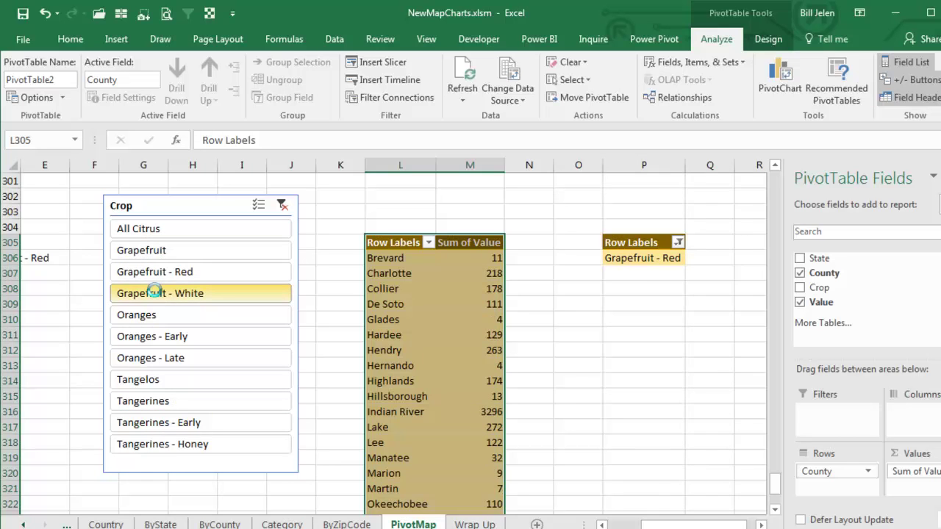
- Check D307's IFNA(VLOOKUP) formula, then filter the Crop slicer through Tangelos and Tangerines to Oranges
{"action": "left_click_drag", "start_coordinate": [677, 525], "coordinate": [618, 524]}
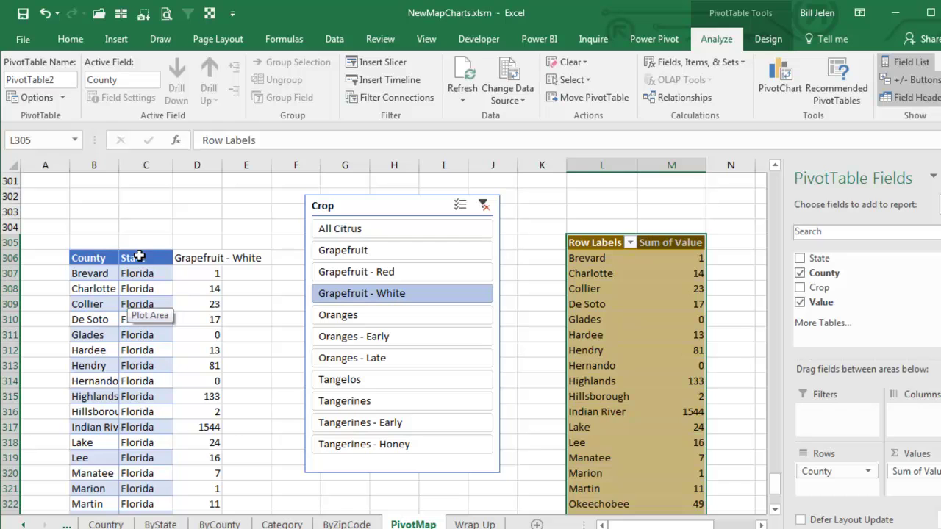
{"action": "left_click", "coordinate": [197, 276]}
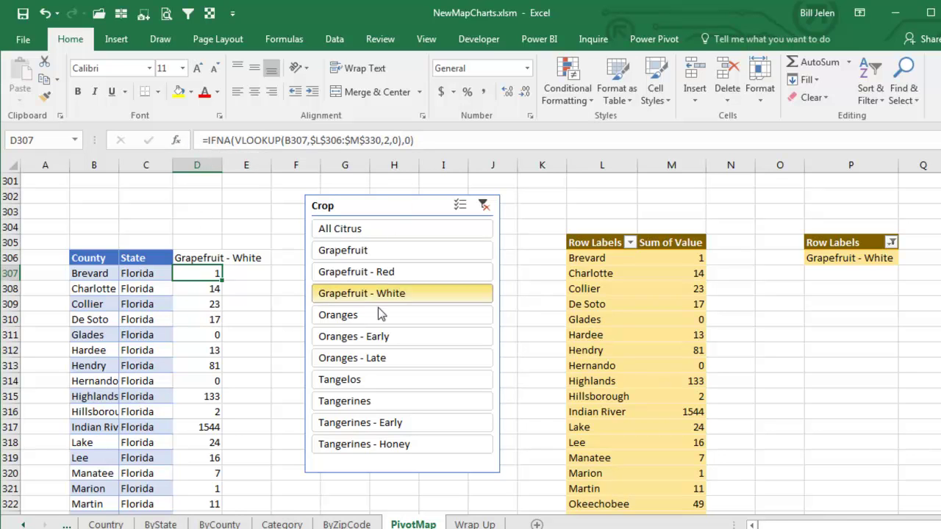
{"action": "left_click", "coordinate": [351, 385]}
{"action": "left_click", "coordinate": [347, 405]}
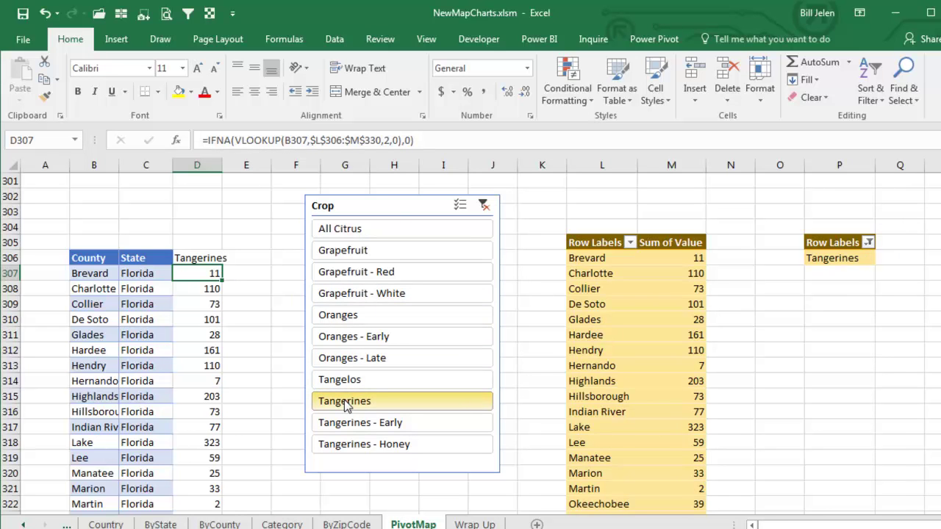
{"action": "left_click", "coordinate": [343, 317]}
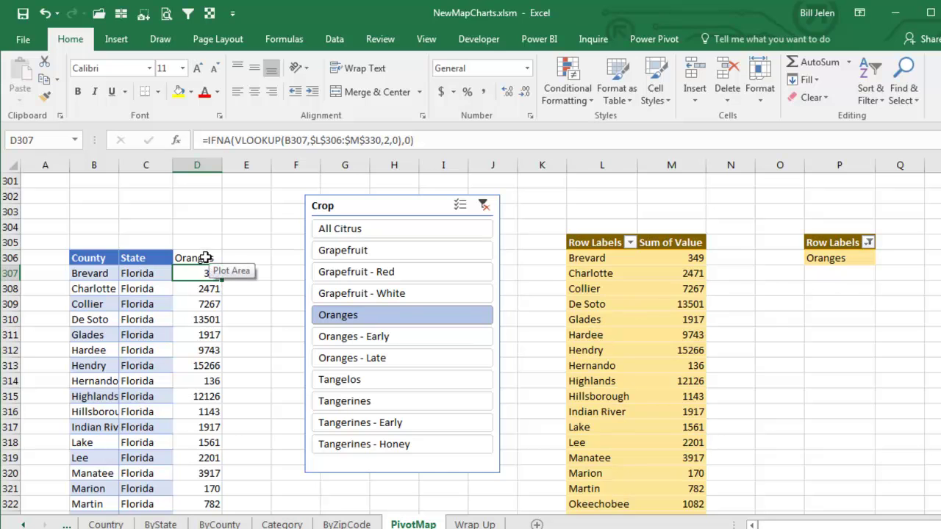
{"action": "left_click", "coordinate": [832, 258]}
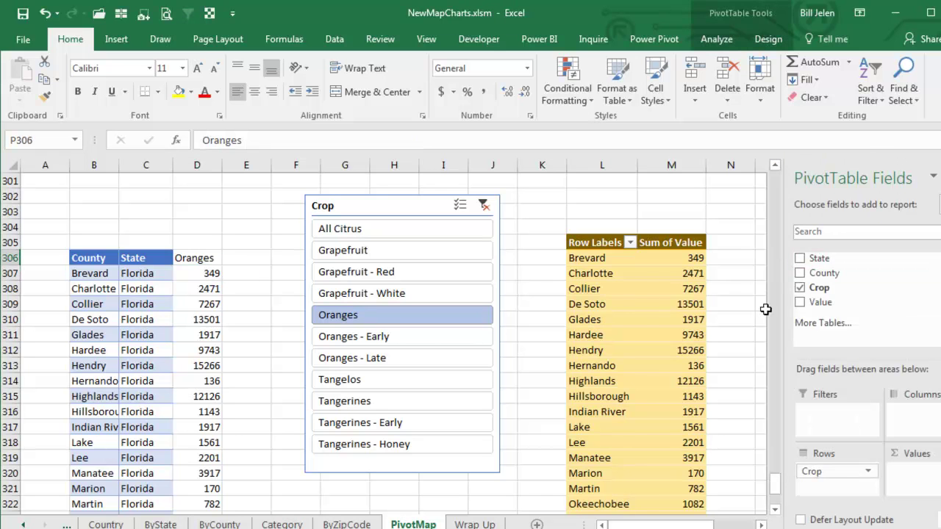
- Filter the Crop slicer to Grapefruit plus Oranges, check D306's TEXTJOIN header, then select B306
{"action": "scroll", "coordinate": [470, 330], "scroll_direction": "right", "scroll_amount": 5}
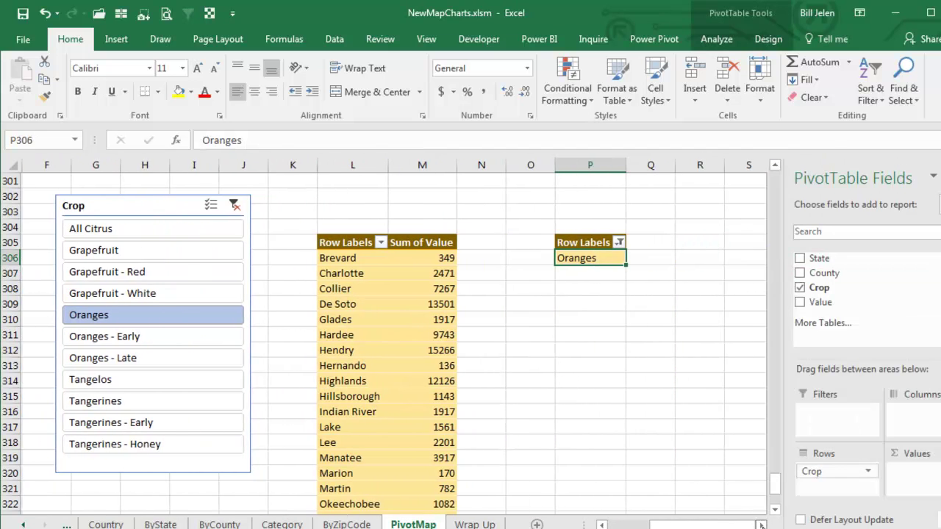
{"action": "left_click", "coordinate": [96, 250]}
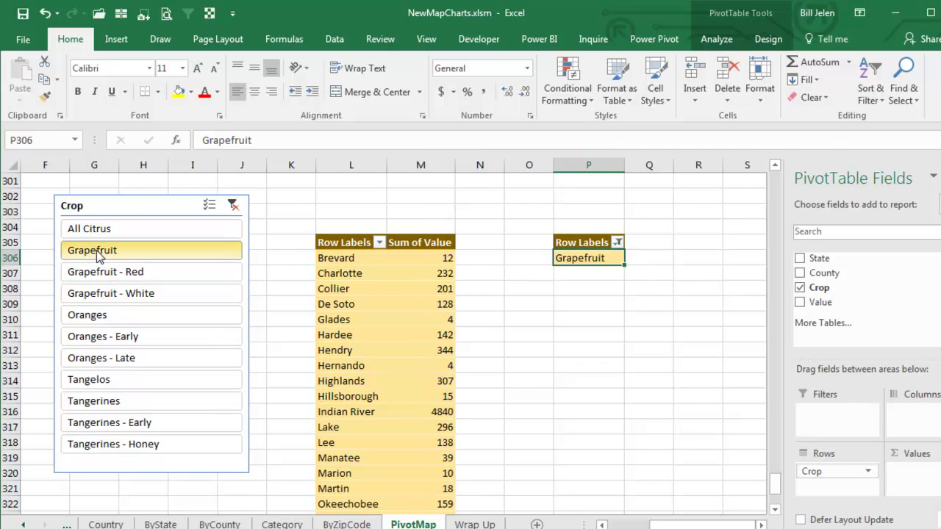
{"action": "left_click", "coordinate": [100, 317], "text": "ctrl"}
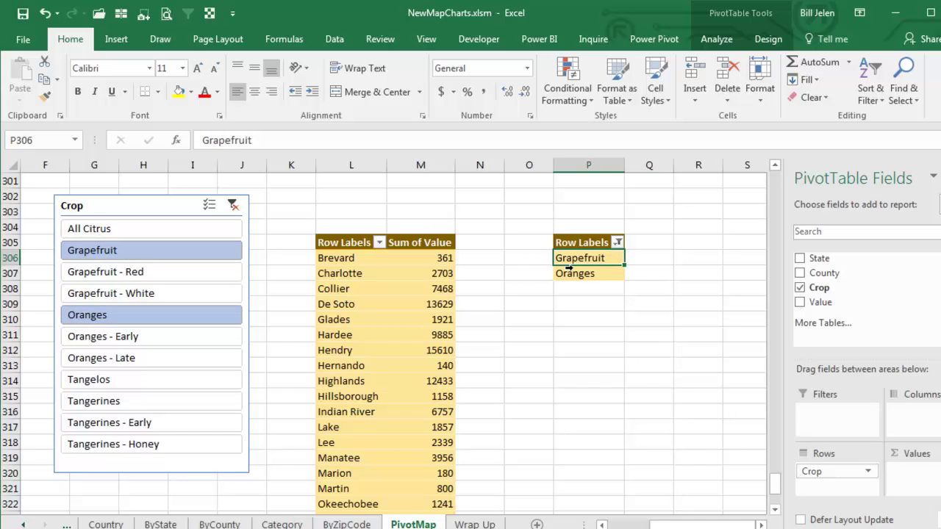
{"action": "left_click_drag", "start_coordinate": [659, 525], "coordinate": [618, 524]}
{"action": "left_click", "coordinate": [187, 257]}
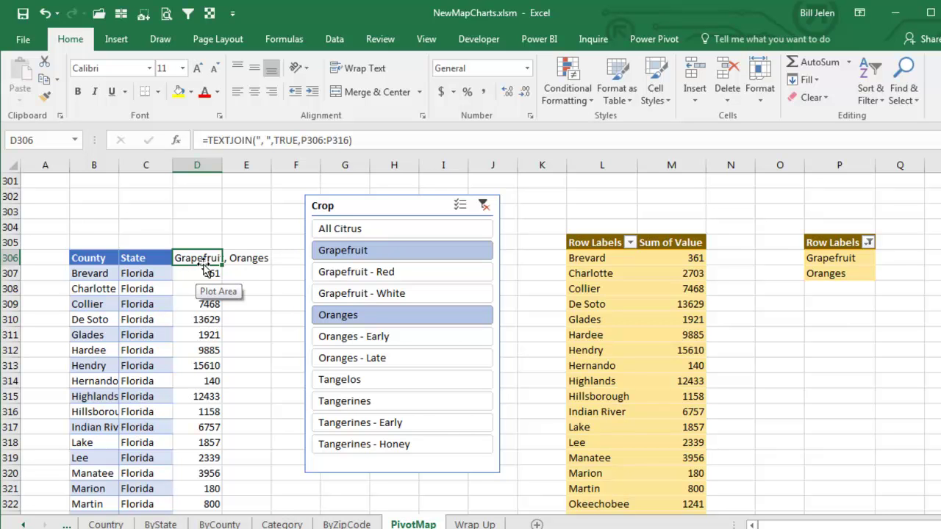
{"action": "left_click", "coordinate": [94, 261]}
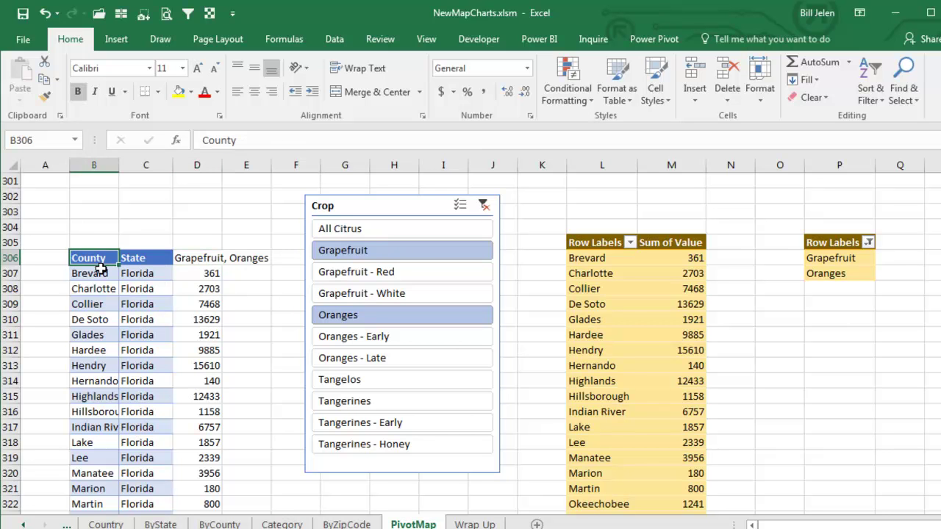
- Select the whole county table and insert a Filled Map chart of it
{"action": "key", "text": "ctrl+shift+Down"}
{"action": "key", "text": "ctrl+shift+Right"}
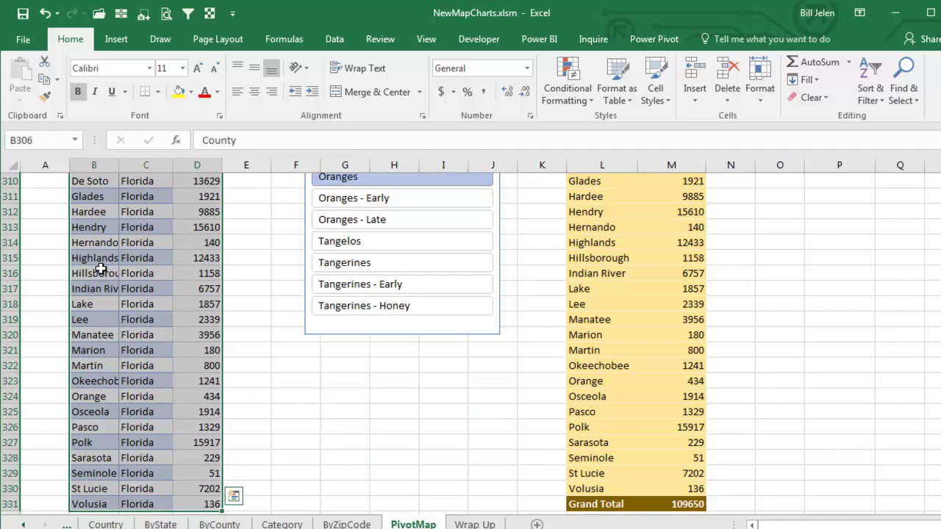
{"action": "left_click", "coordinate": [116, 39]}
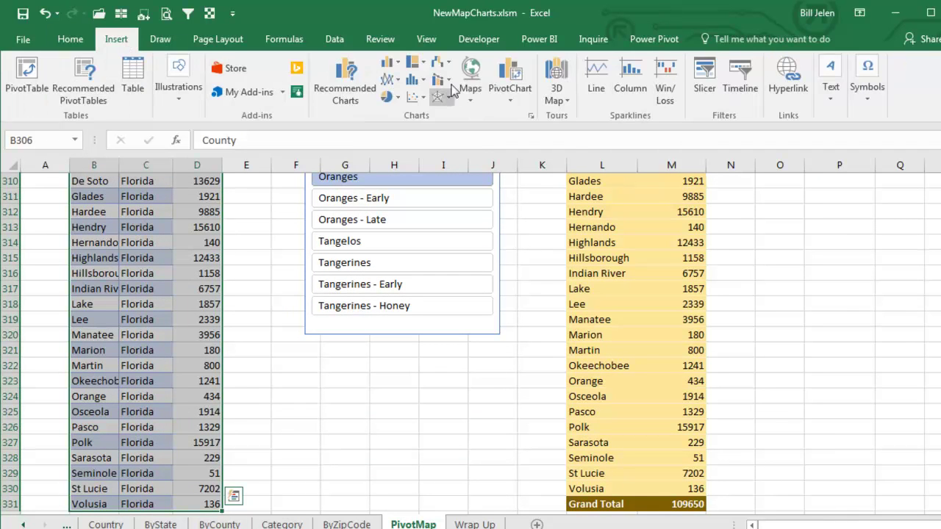
{"action": "left_click", "coordinate": [474, 74]}
{"action": "left_click", "coordinate": [478, 147]}
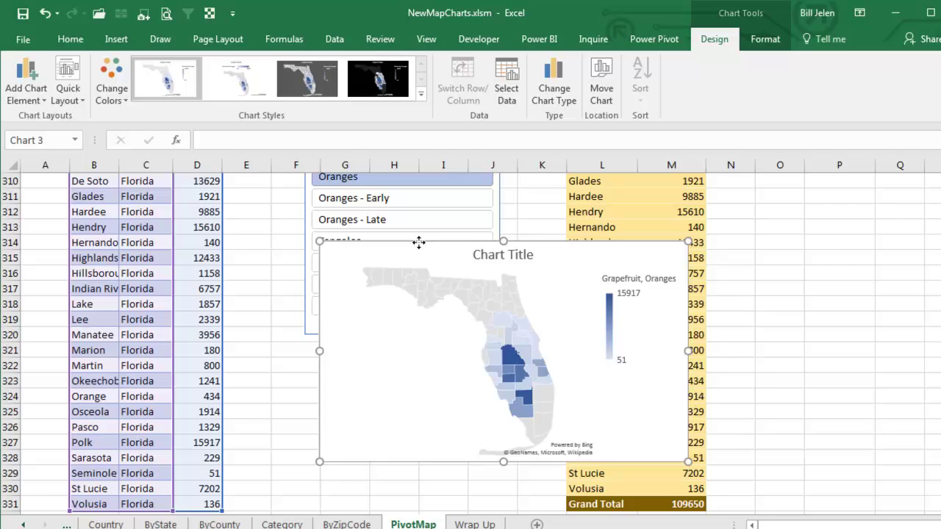
- Move the new map chart up beside the Crop slicer
{"action": "left_click_drag", "start_coordinate": [416, 243], "coordinate": [607, 194]}
{"action": "scroll", "coordinate": [496, 375], "scroll_direction": "up", "scroll_amount": 3}
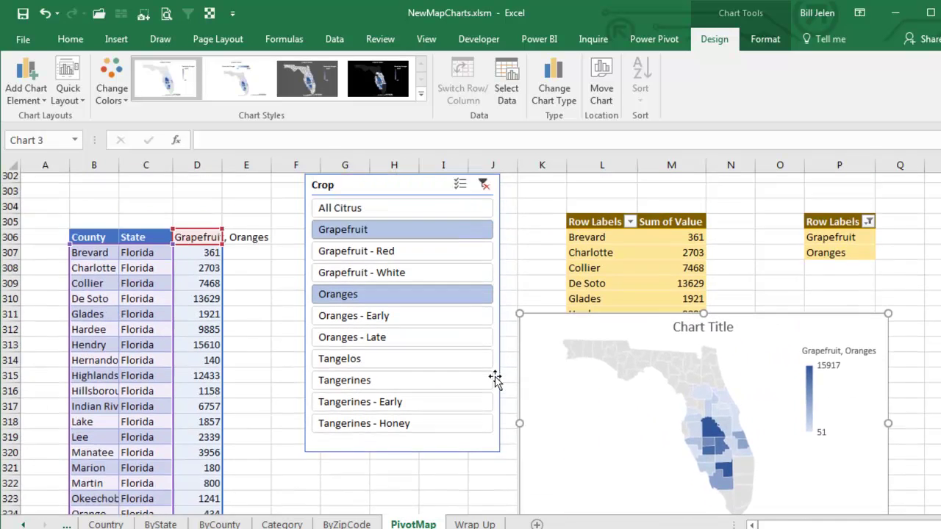
{"action": "left_click_drag", "start_coordinate": [544, 342], "coordinate": [533, 228]}
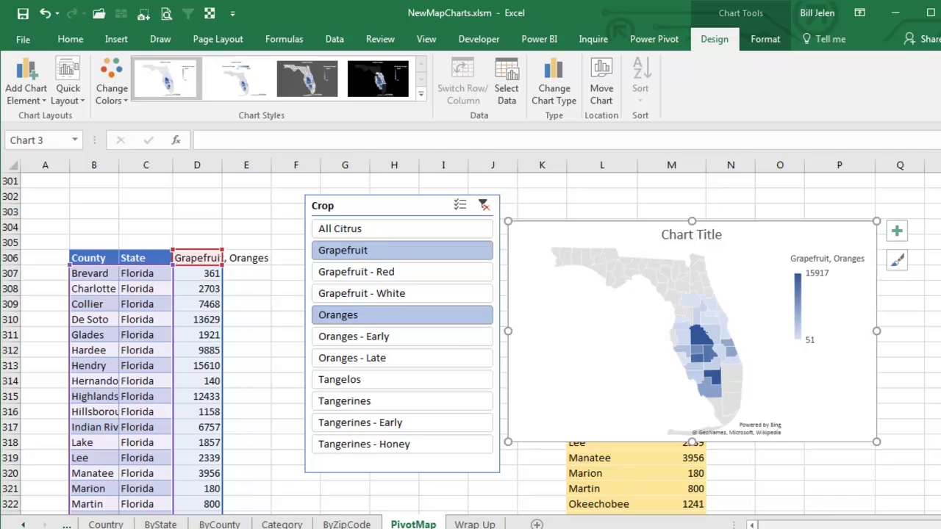
{"action": "scroll", "coordinate": [863, 303], "scroll_direction": "right", "scroll_amount": 2}
{"action": "scroll", "coordinate": [862, 303], "scroll_direction": "right", "scroll_amount": 3}
{"action": "scroll", "coordinate": [529, 400], "scroll_direction": "right", "scroll_amount": 2}
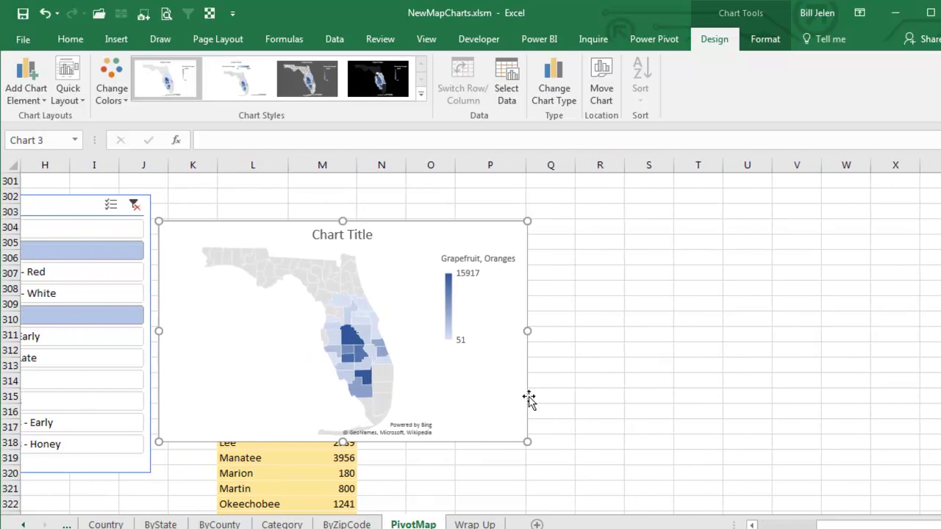
- Recolour the Florida map with the orange colour palette
{"action": "left_click", "coordinate": [550, 262]}
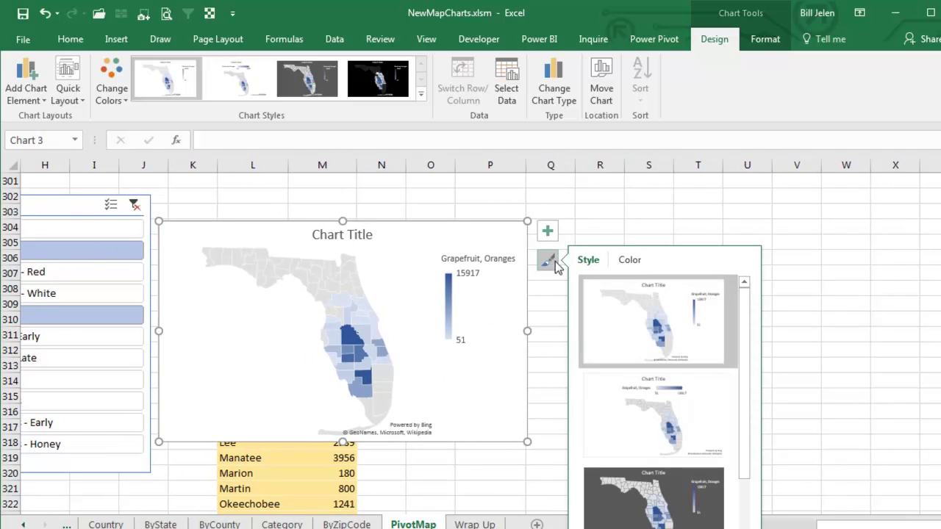
{"action": "left_click", "coordinate": [628, 261]}
{"action": "left_click", "coordinate": [604, 351]}
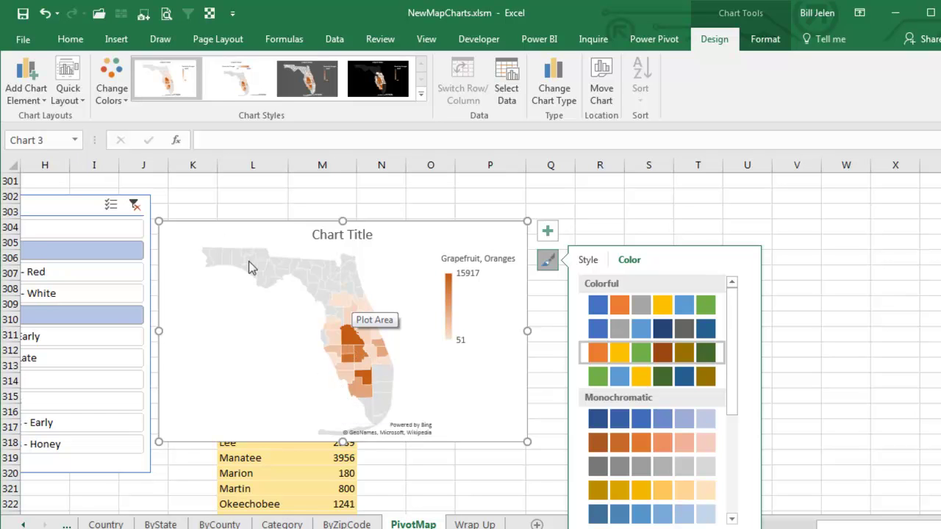
- Set the Grapefruit, Oranges series map area to Only regions with data
{"action": "left_click", "coordinate": [757, 41]}
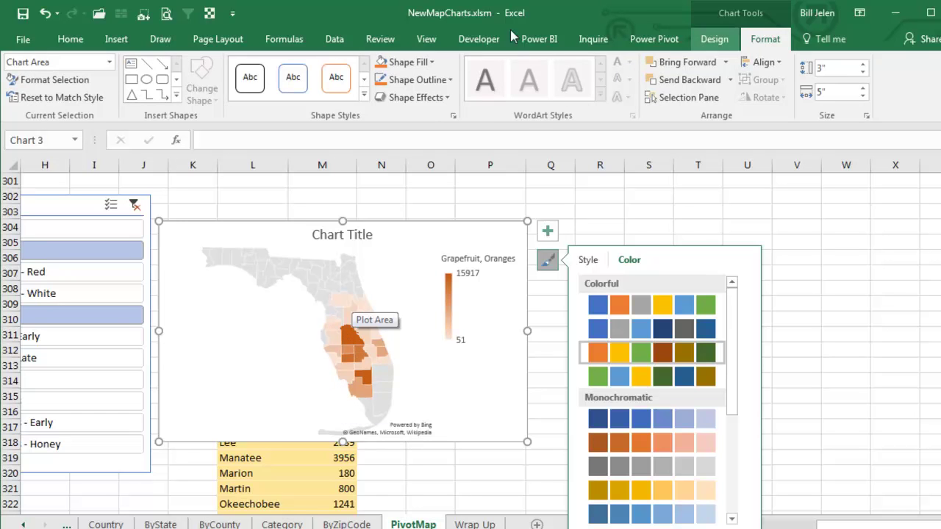
{"action": "left_click", "coordinate": [109, 63]}
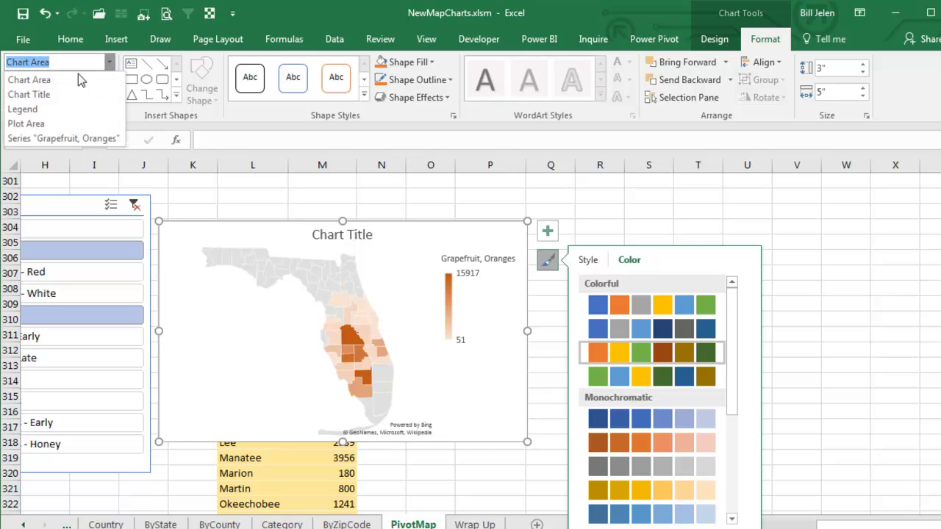
{"action": "left_click", "coordinate": [38, 134]}
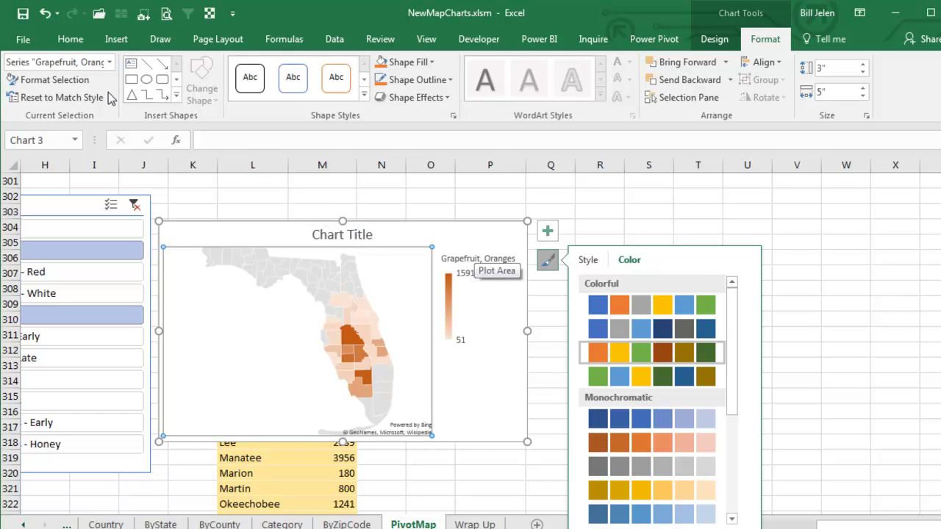
{"action": "left_click", "coordinate": [52, 79]}
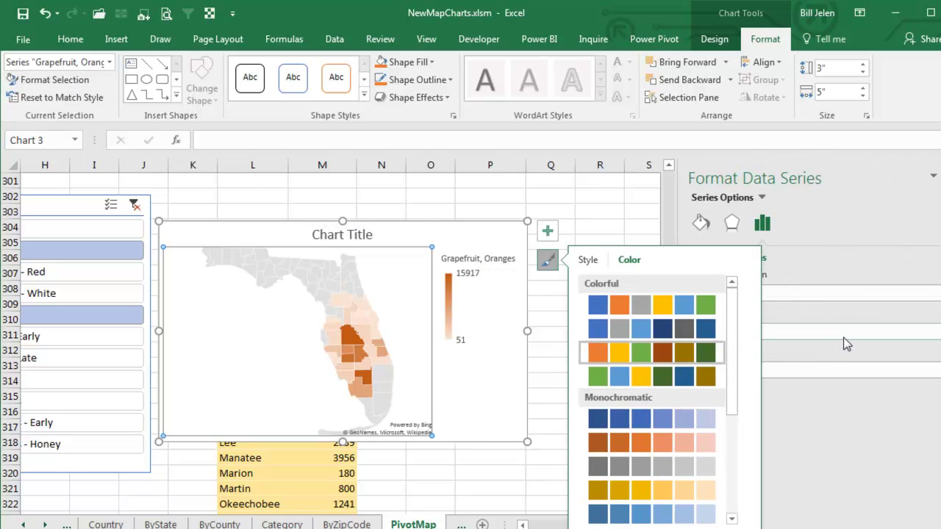
{"action": "left_click", "coordinate": [838, 330]}
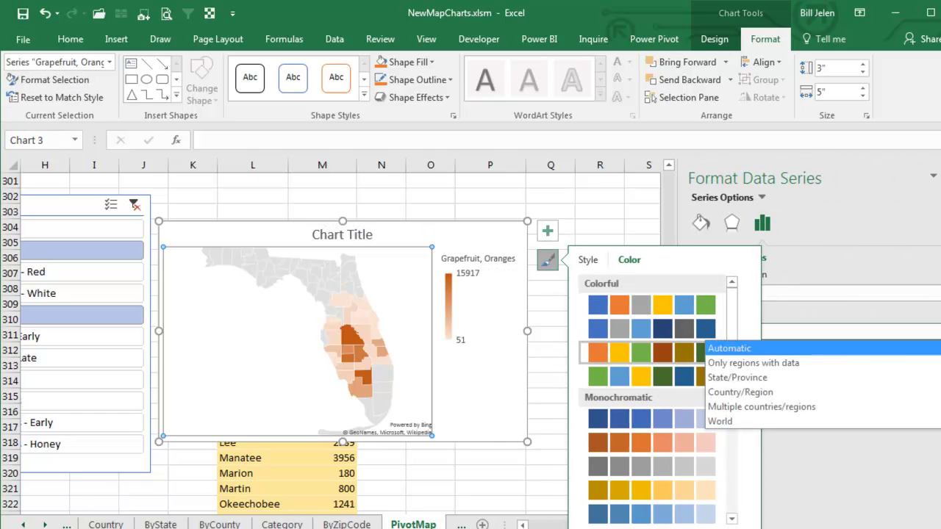
{"action": "left_click", "coordinate": [816, 365]}
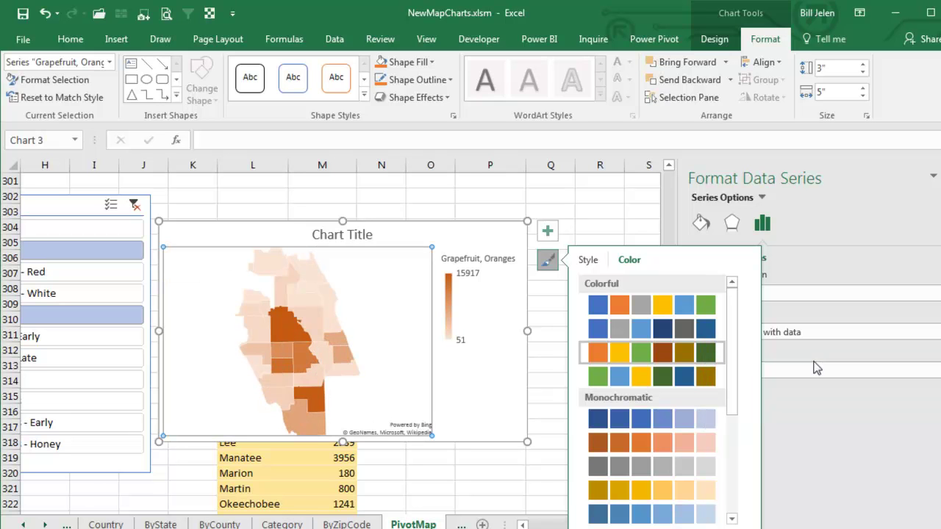
{"action": "left_click", "coordinate": [535, 526]}
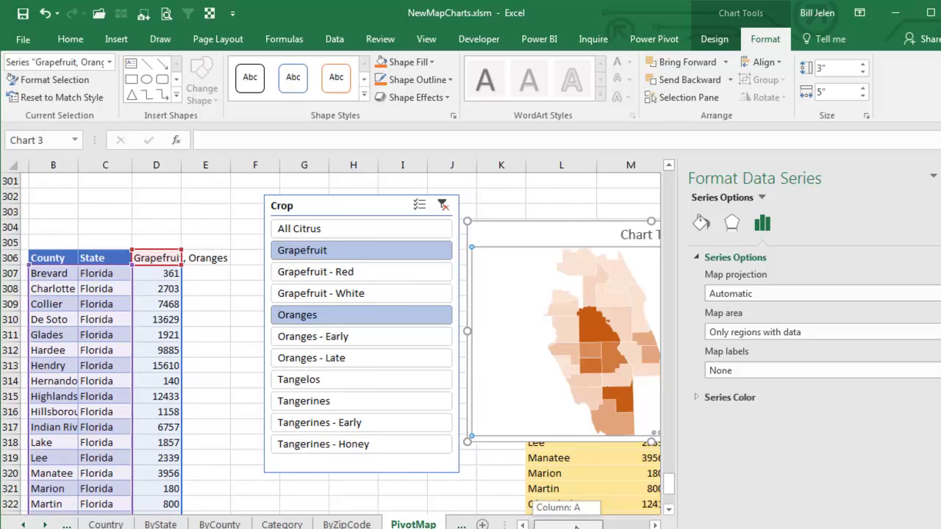
- Test Crop slicer items (Grapefruit - White, Tangerines, Tangelos), ending on Oranges - Early and Late
{"action": "left_click_drag", "start_coordinate": [576, 526], "coordinate": [584, 526]}
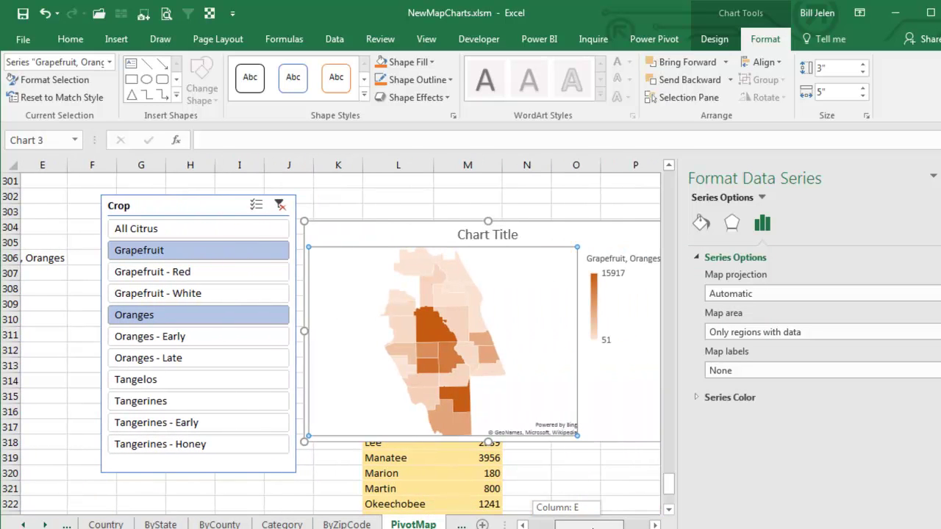
{"action": "left_click", "coordinate": [165, 295]}
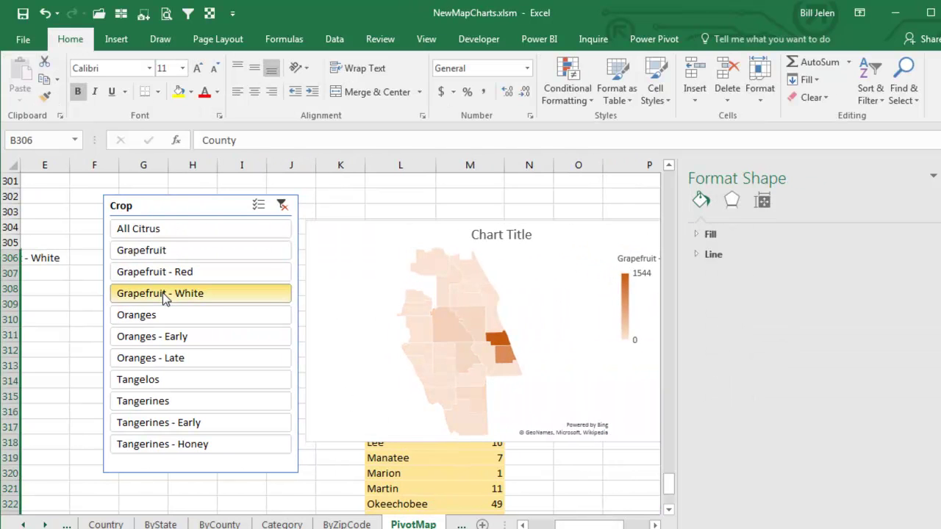
{"action": "left_click", "coordinate": [160, 401]}
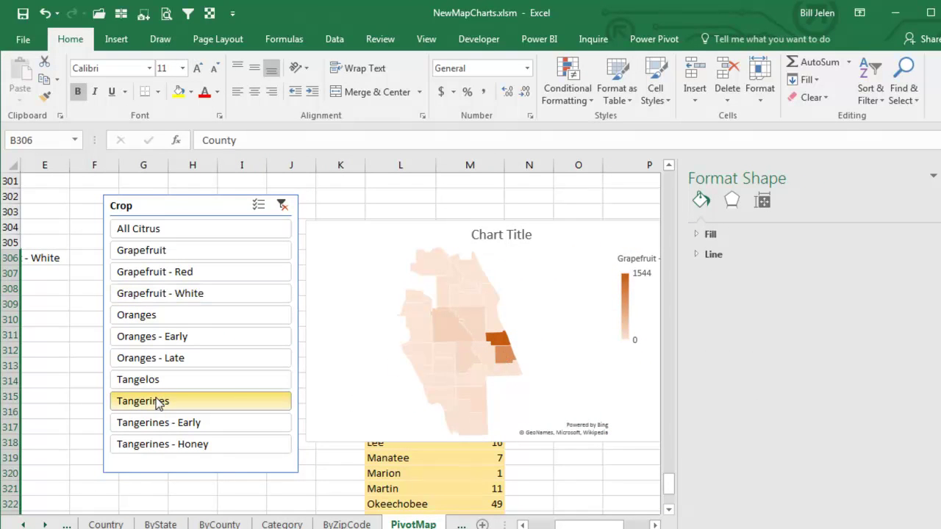
{"action": "left_click", "coordinate": [190, 446]}
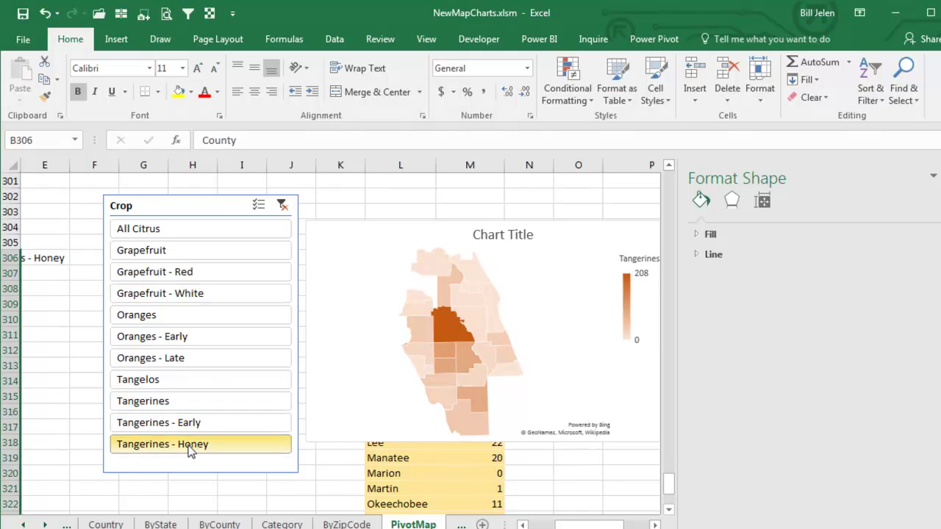
{"action": "left_click", "coordinate": [158, 381]}
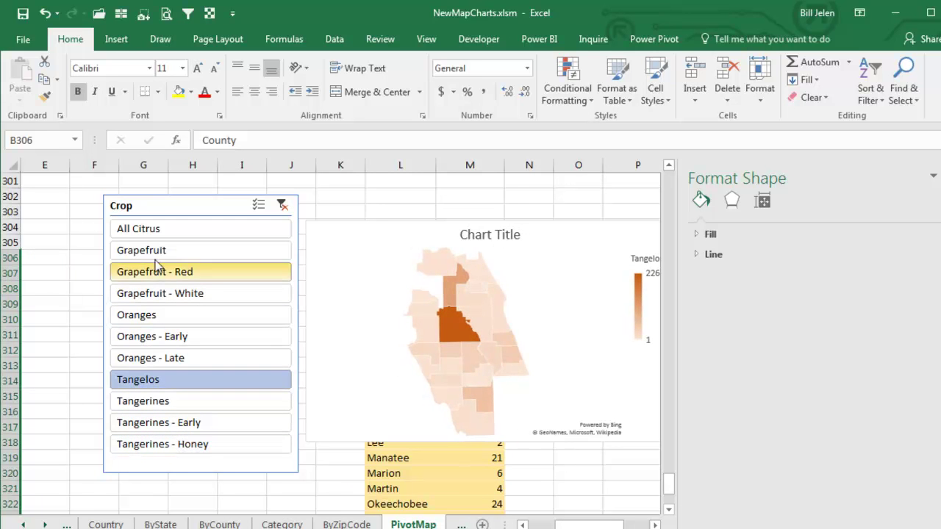
{"action": "left_click", "coordinate": [145, 228]}
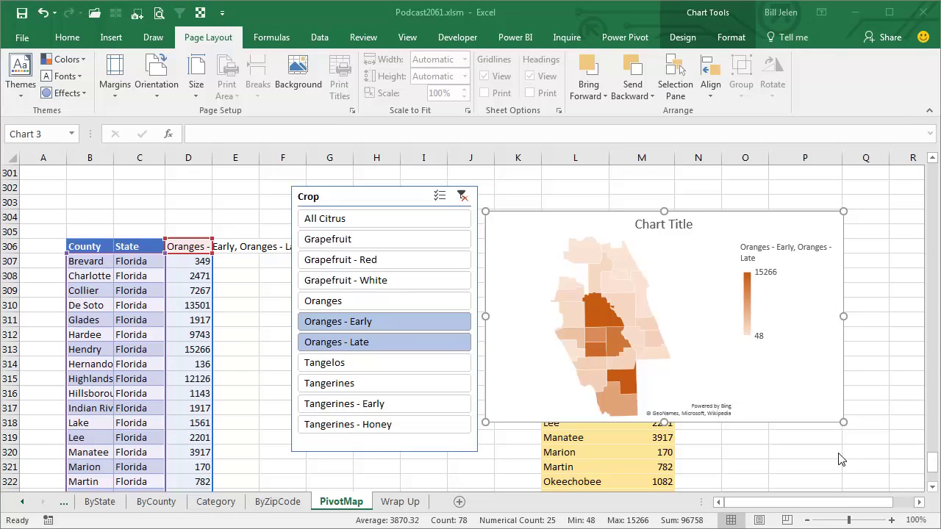
- Delete the default Chart Title text so the map fills the freed space
{"action": "left_click", "coordinate": [688, 224]}
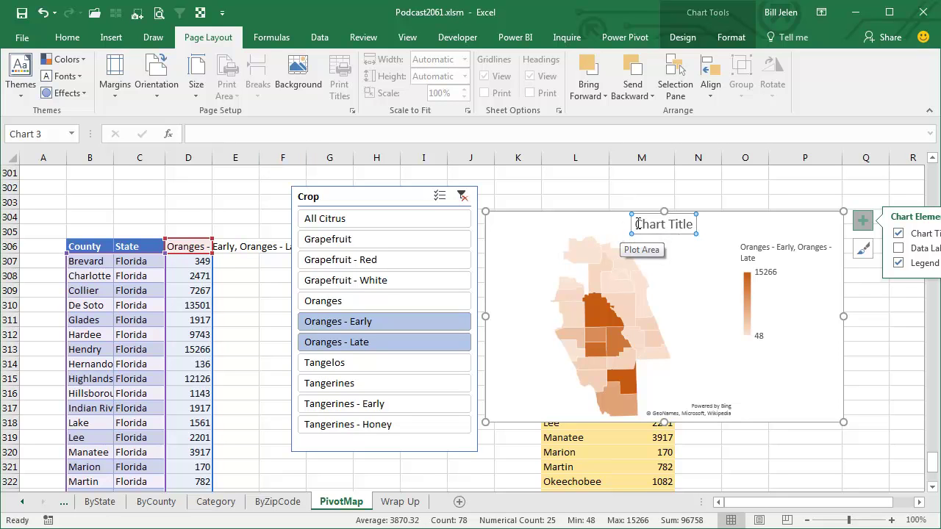
{"action": "left_click_drag", "start_coordinate": [635, 225], "coordinate": [693, 224]}
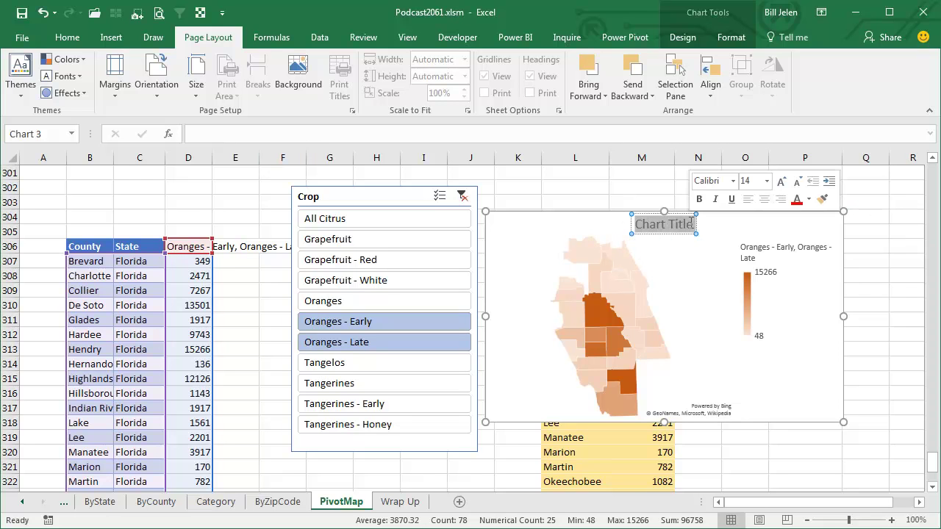
{"action": "key", "text": "Delete"}
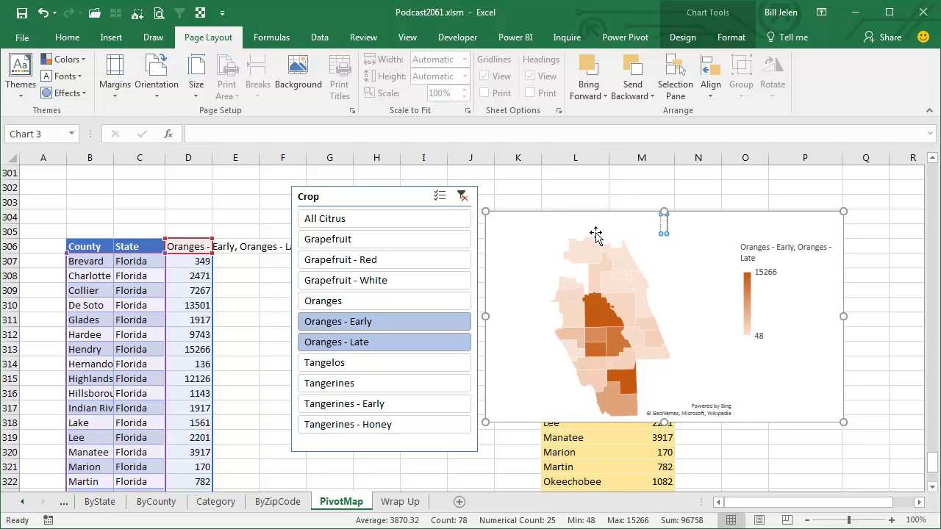
{"action": "left_click", "coordinate": [660, 257]}
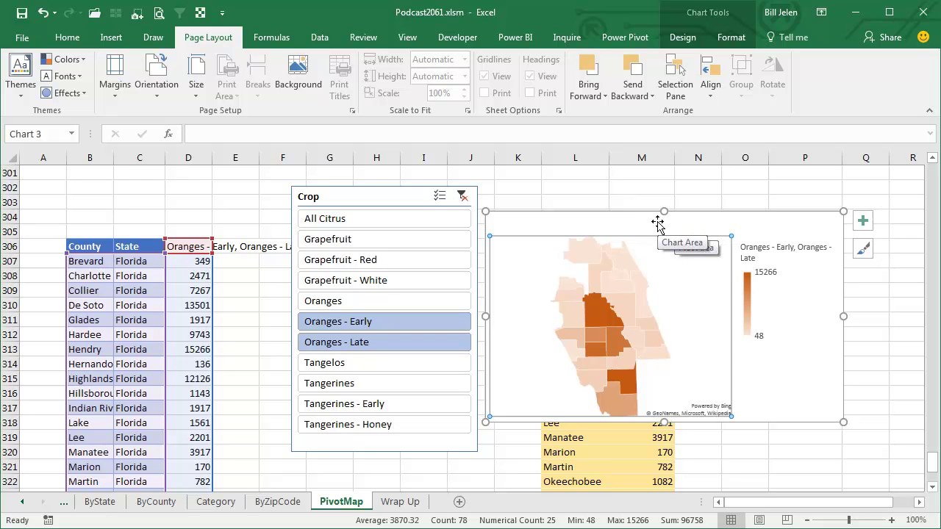
{"action": "left_click", "coordinate": [542, 225]}
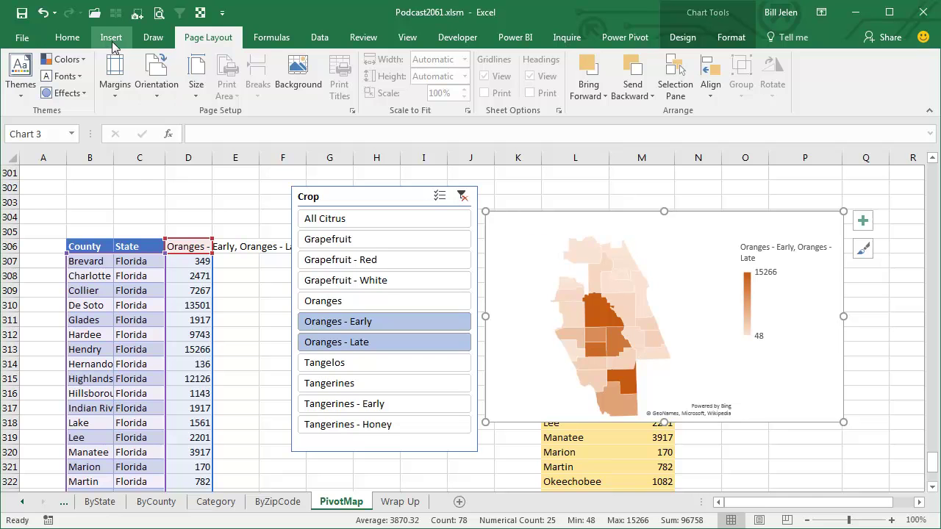
- Draw a text box across the top of the map and link it to =$D$306
{"action": "left_click", "coordinate": [110, 40]}
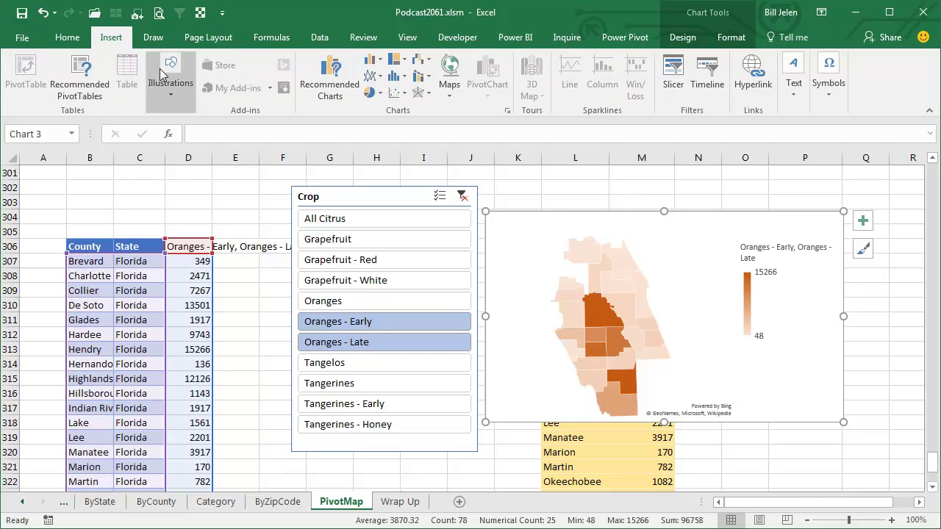
{"action": "left_click", "coordinate": [171, 90]}
{"action": "left_click", "coordinate": [232, 143]}
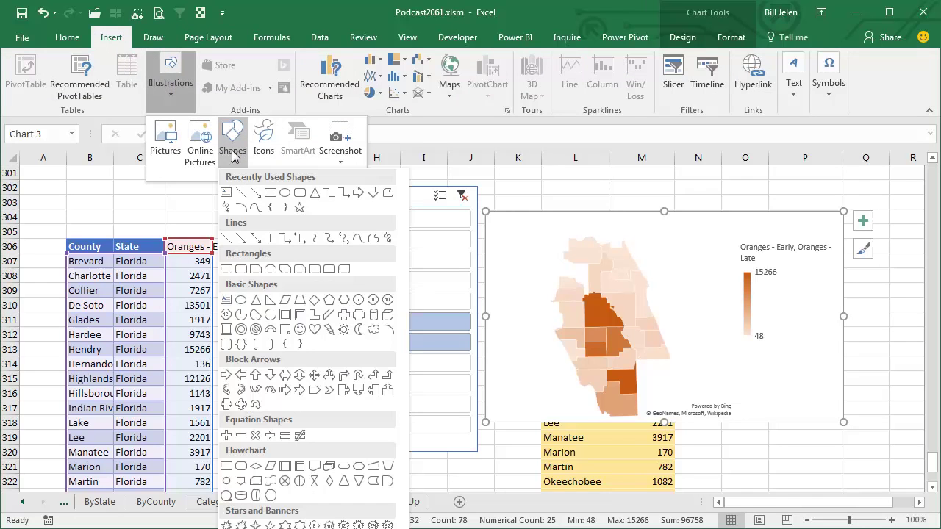
{"action": "left_click", "coordinate": [226, 192]}
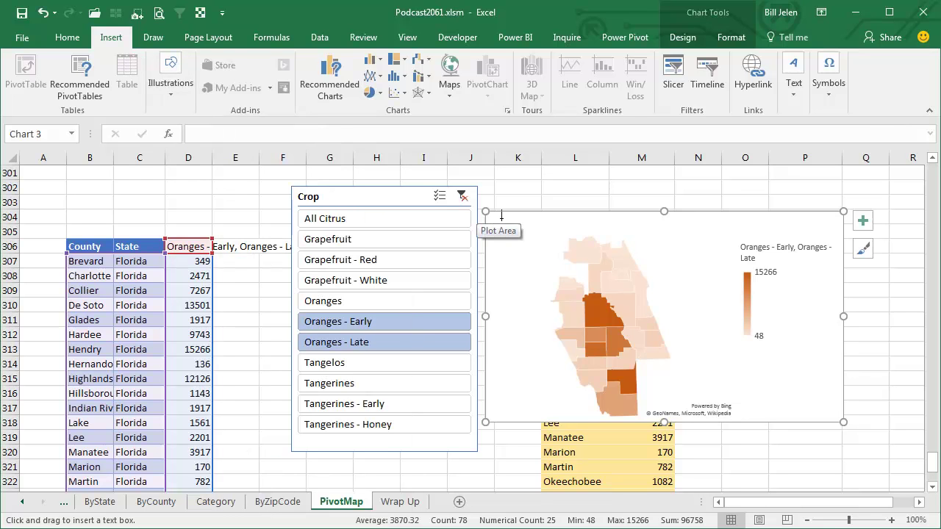
{"action": "left_click_drag", "start_coordinate": [496, 216], "coordinate": [727, 235]}
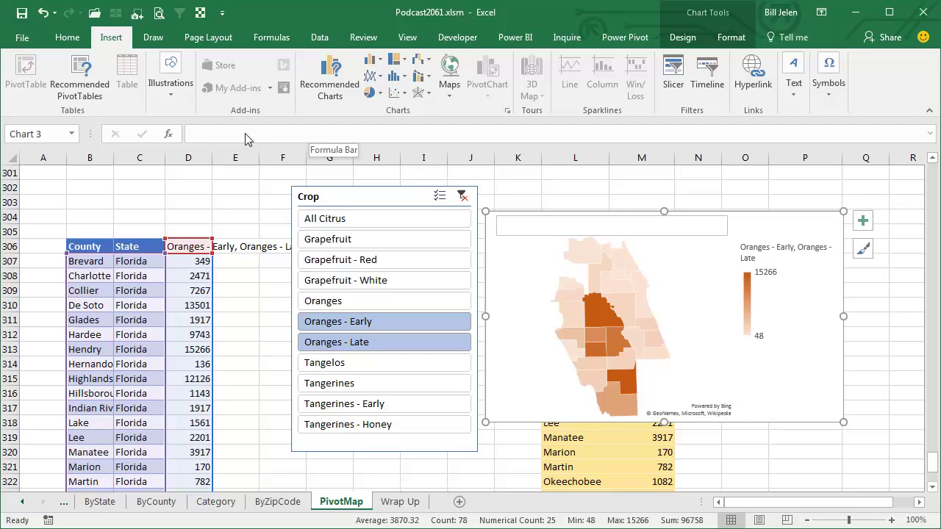
{"action": "left_click", "coordinate": [504, 229]}
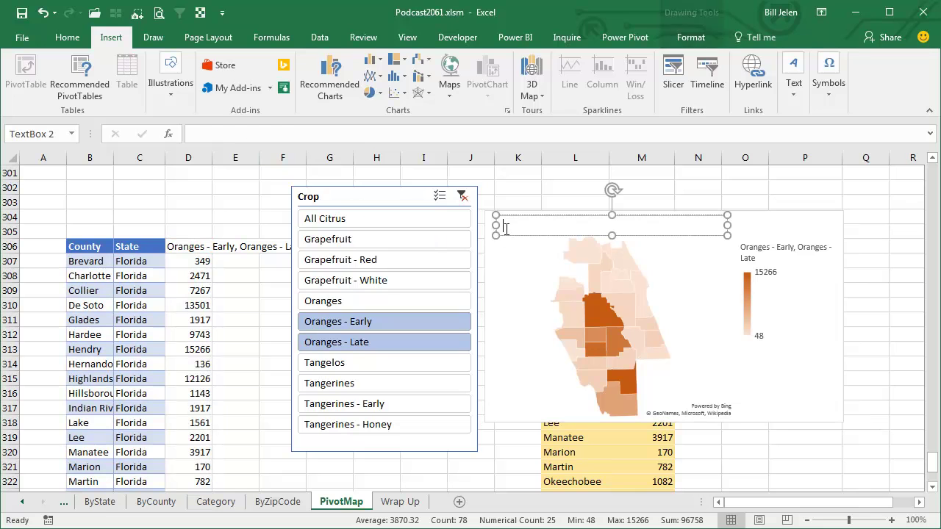
{"action": "left_click", "coordinate": [280, 130]}
{"action": "type", "text": "="}
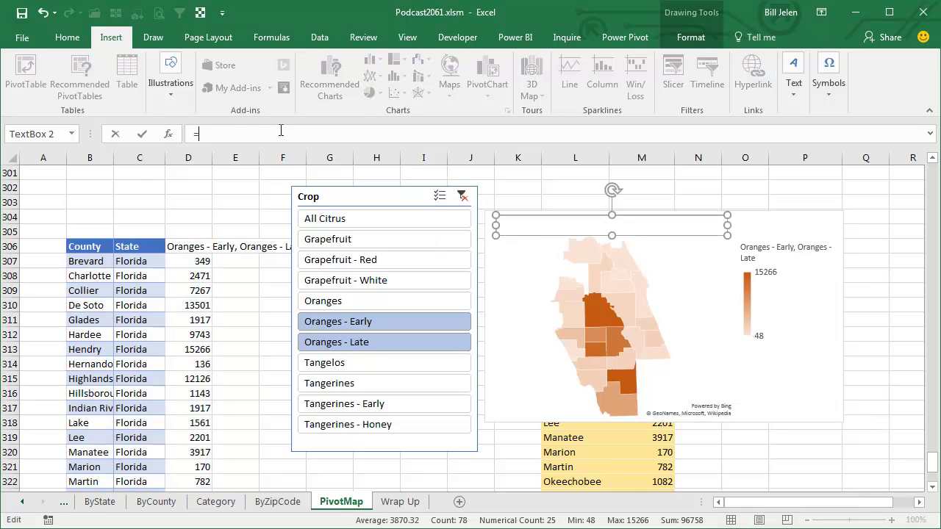
{"action": "left_click", "coordinate": [190, 247]}
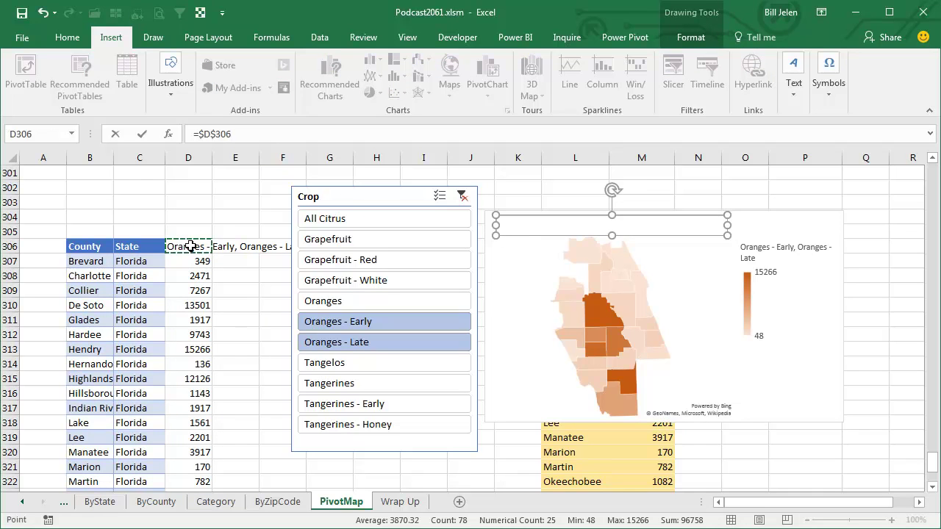
{"action": "key", "text": "Return"}
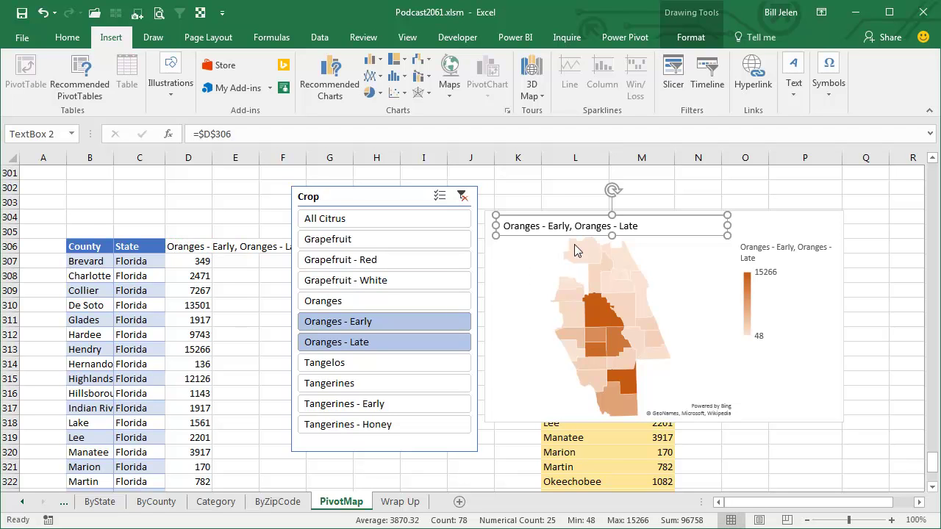
- Test the linked title with Grapefruit, Grapefruit - Red, White, ending on Oranges - Early
{"action": "left_click", "coordinate": [400, 238]}
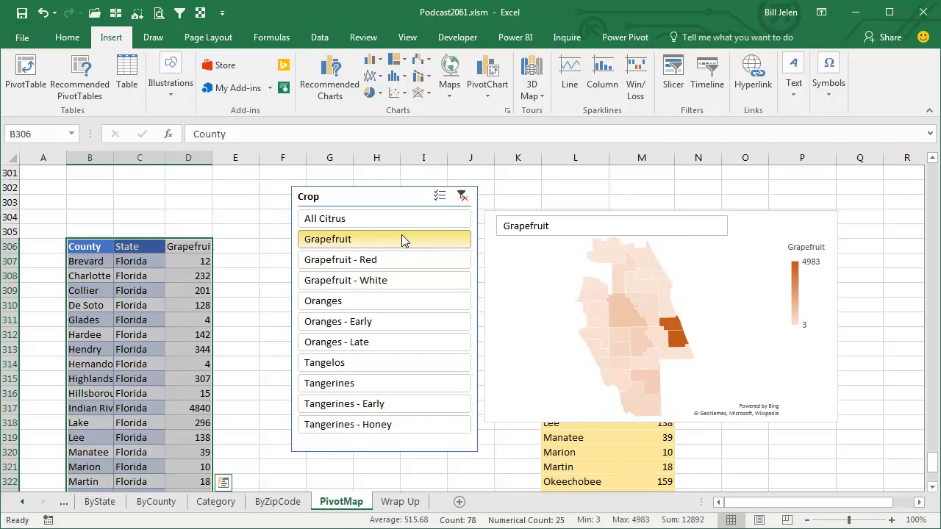
{"action": "left_click", "coordinate": [389, 257]}
{"action": "left_click", "coordinate": [383, 280]}
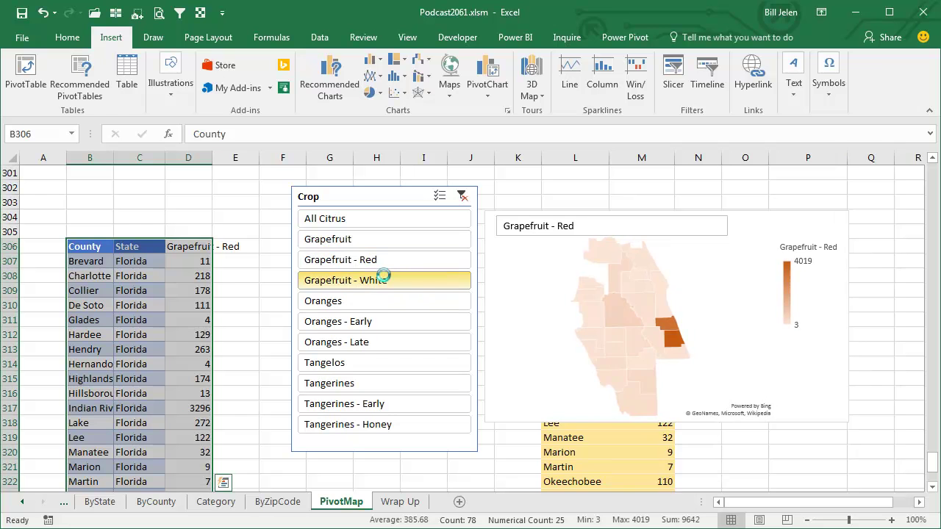
{"action": "left_click", "coordinate": [375, 323]}
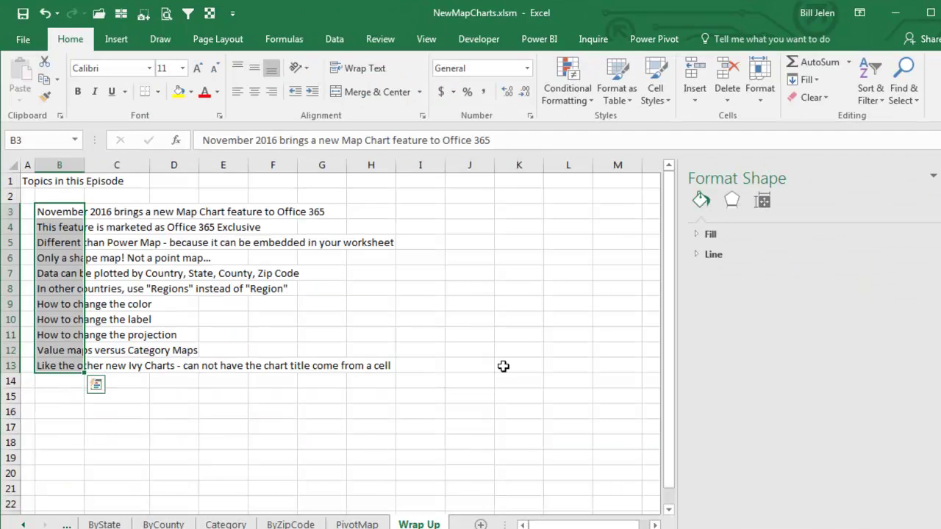
- Review the Category and ByCounty map sheets, then return to the Wrap Up sheet
{"action": "left_click", "coordinate": [504, 367]}
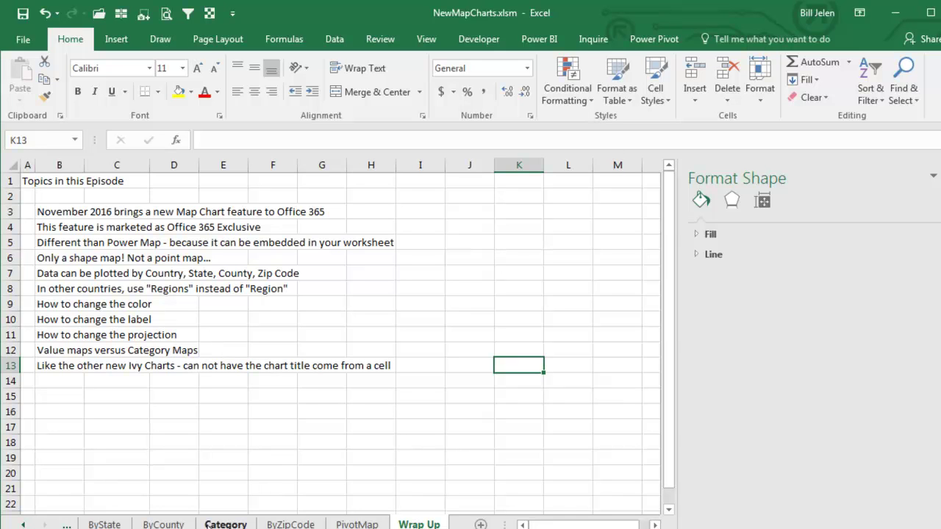
{"action": "left_click", "coordinate": [220, 525]}
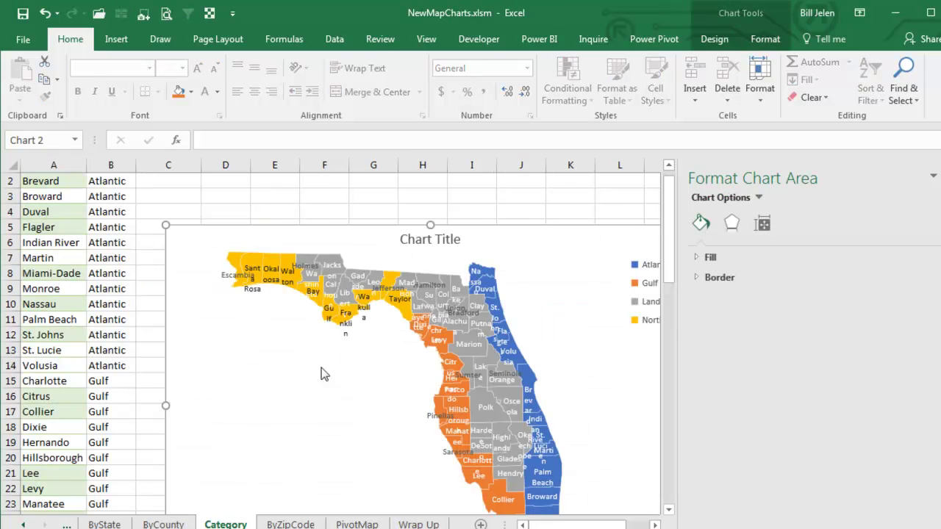
{"action": "left_click", "coordinate": [163, 525]}
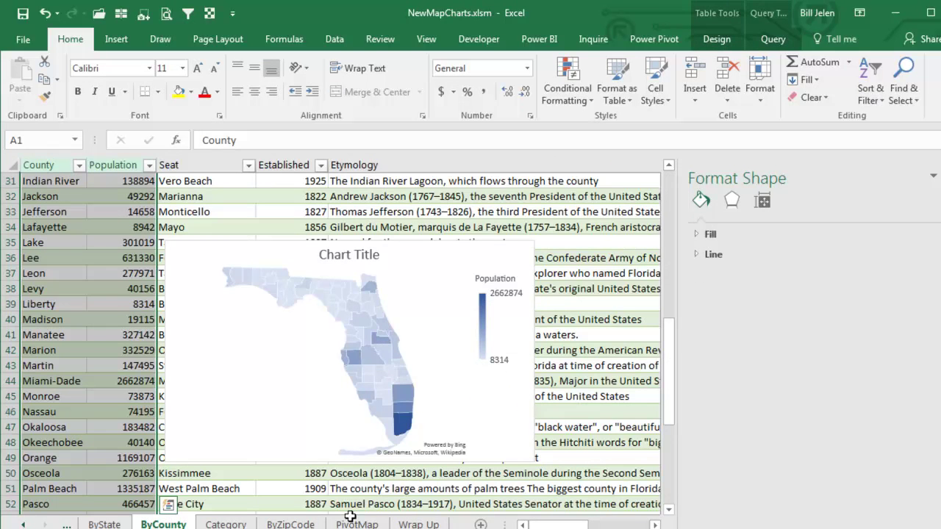
{"action": "left_click", "coordinate": [414, 524]}
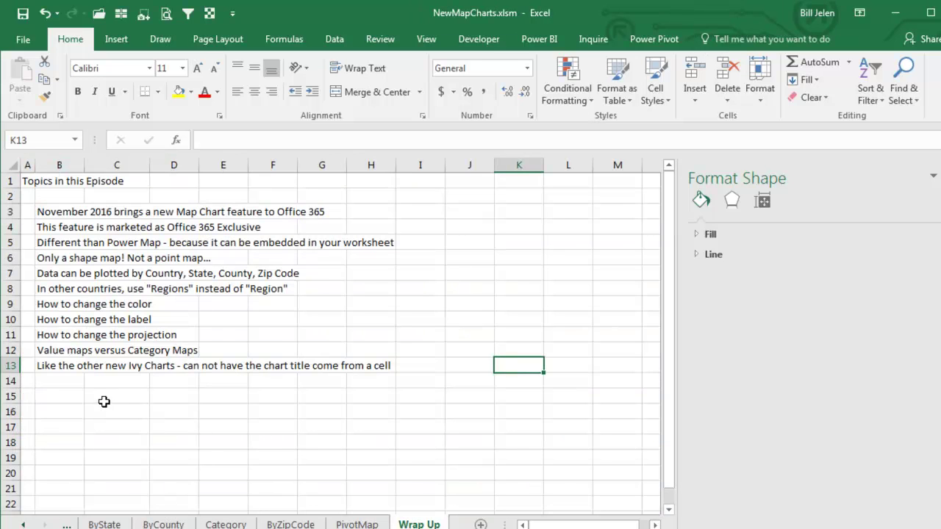